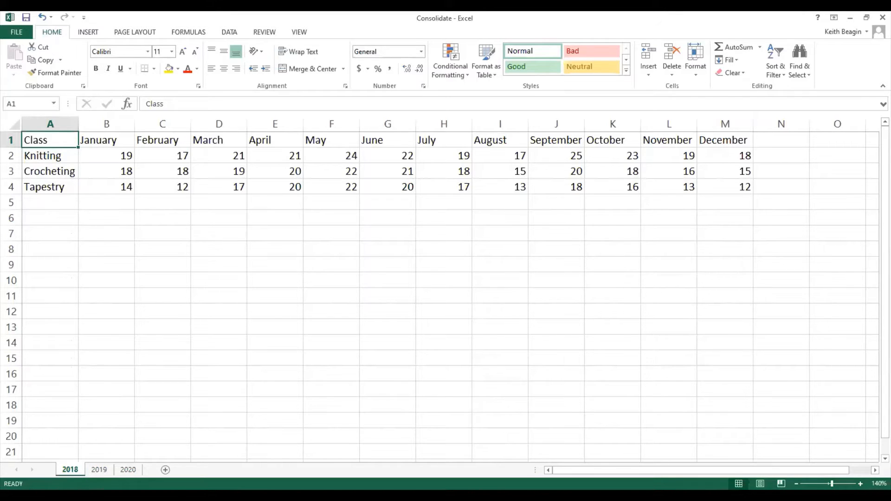
Compare the class attendance tables on the 2018, 2019 and 2020 worksheets, checking that their layouts and labels match.
key("ctrl+Page_Down")
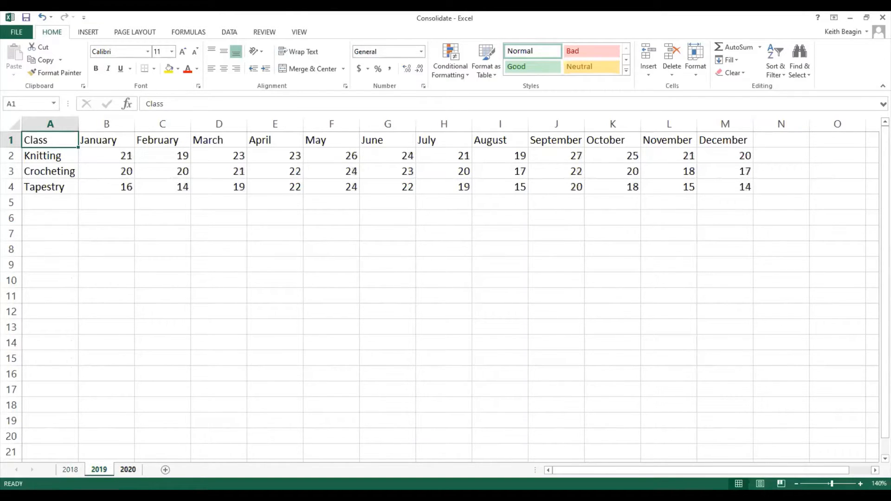
key("ctrl+Page_Down")
key("ctrl+Page_Up")
key("ctrl+Page_Up")
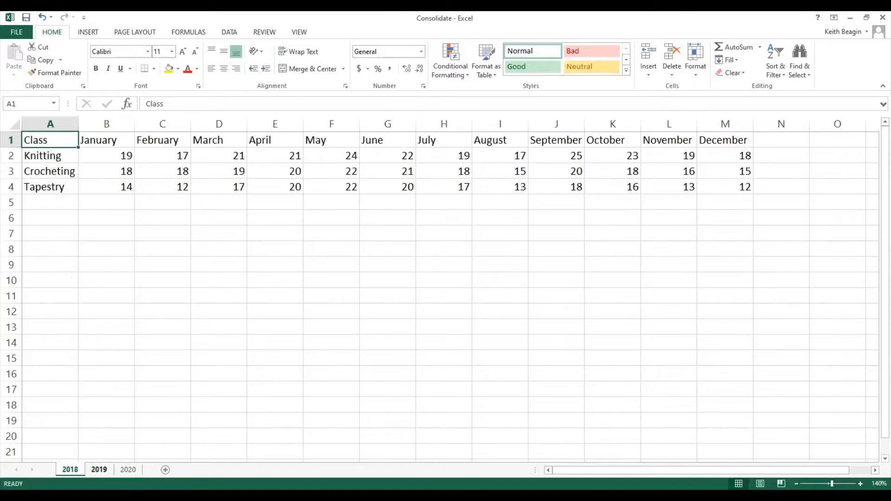
key("ctrl+Page_Down")
key("ctrl+Page_Down")
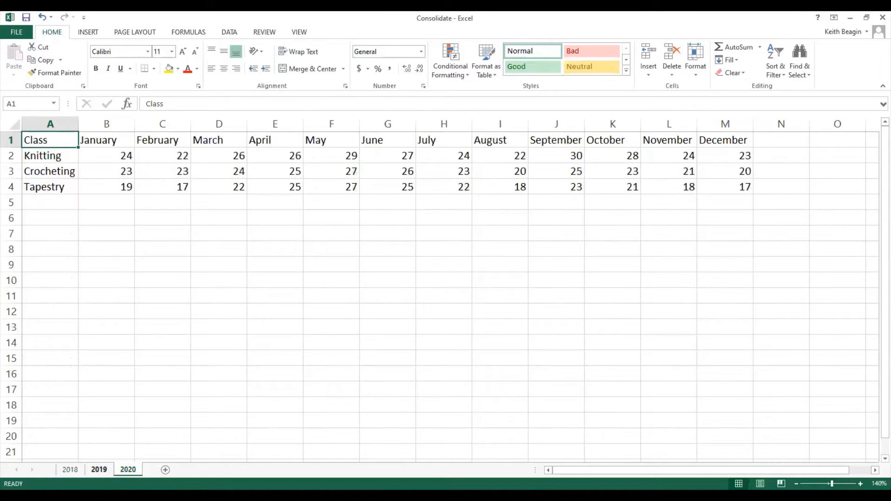
key("ctrl+Page_Up")
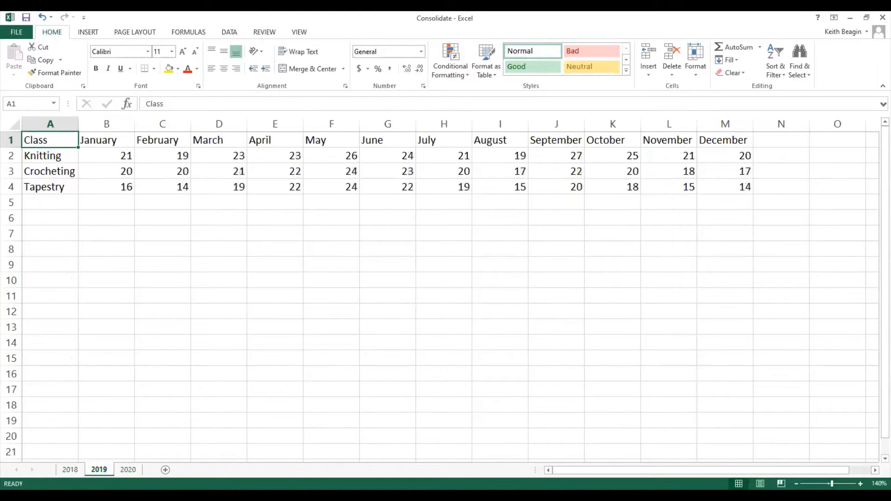
key("ctrl+Page_Up")
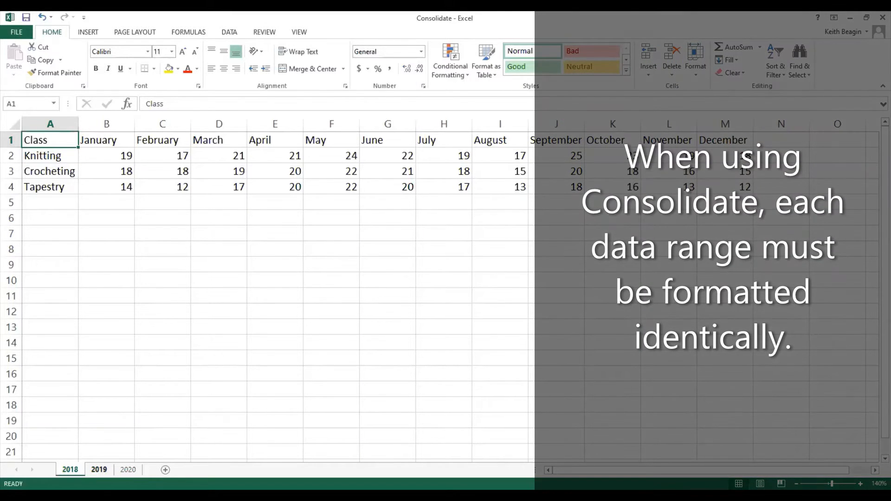
left_click(99, 470)
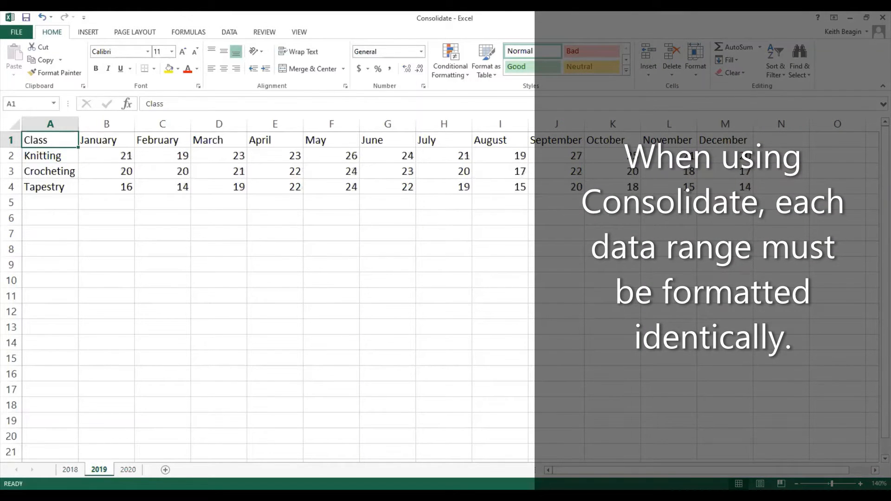
left_click(128, 470)
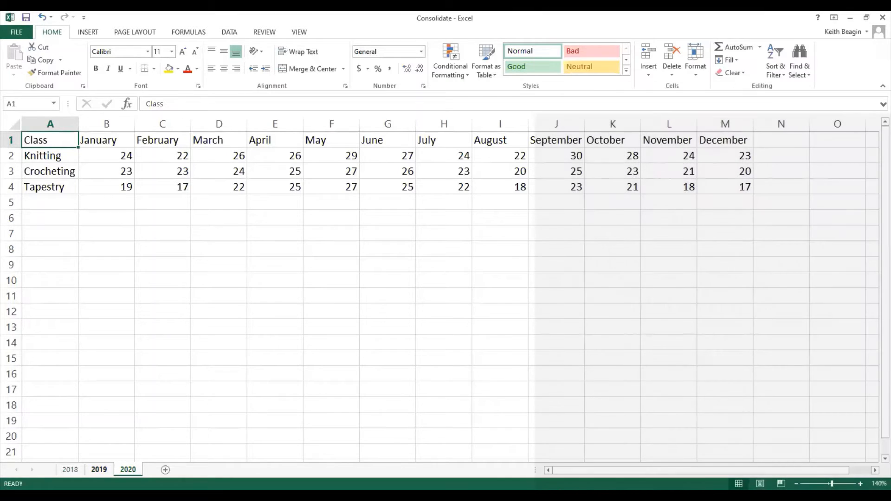
left_click(70, 470)
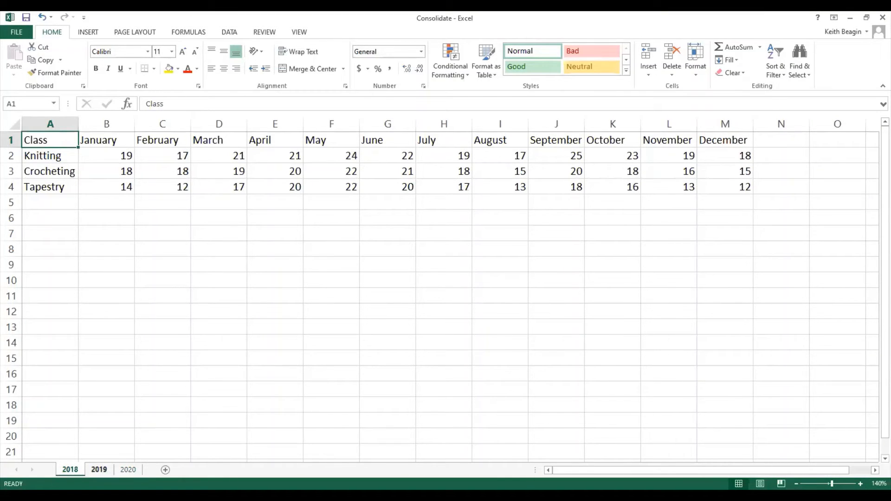
left_click(99, 470)
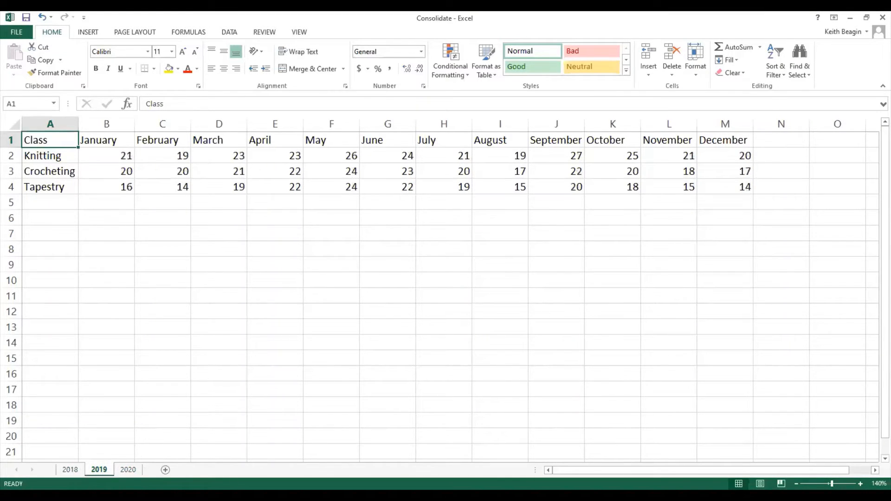
left_click(128, 470)
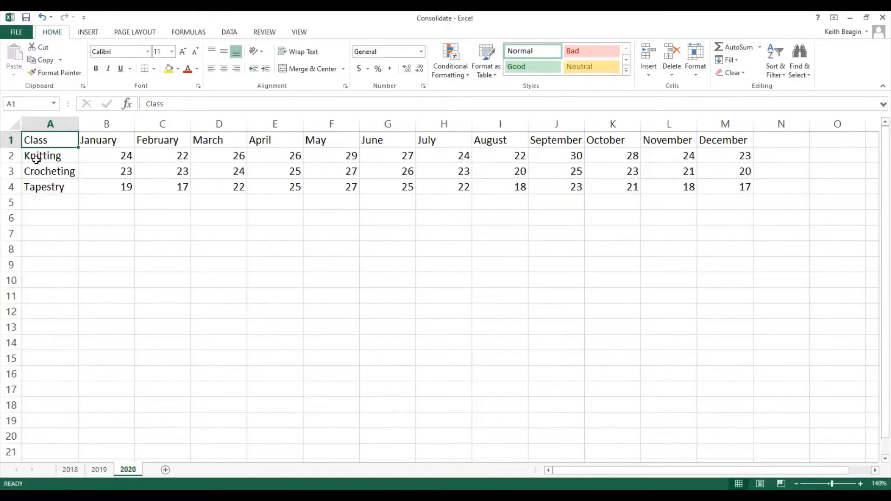
left_click(99, 470)
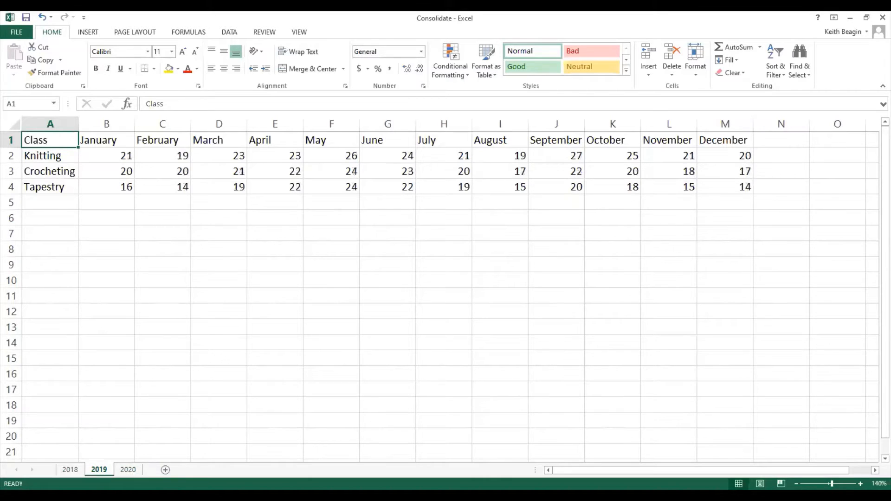
Group the 2018, 2019 and 2020 worksheets for simultaneous editing, keeping 2018 as the active sheet.
left_click(70, 470)
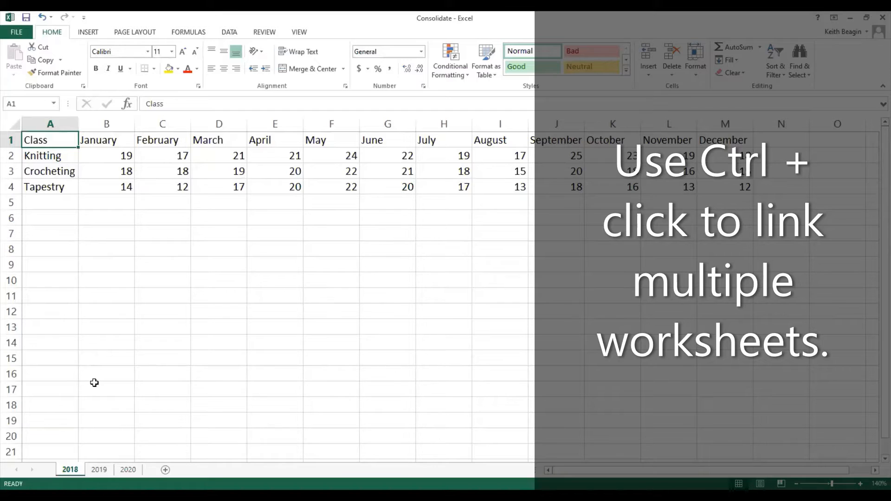
left_click(99, 469, "ctrl")
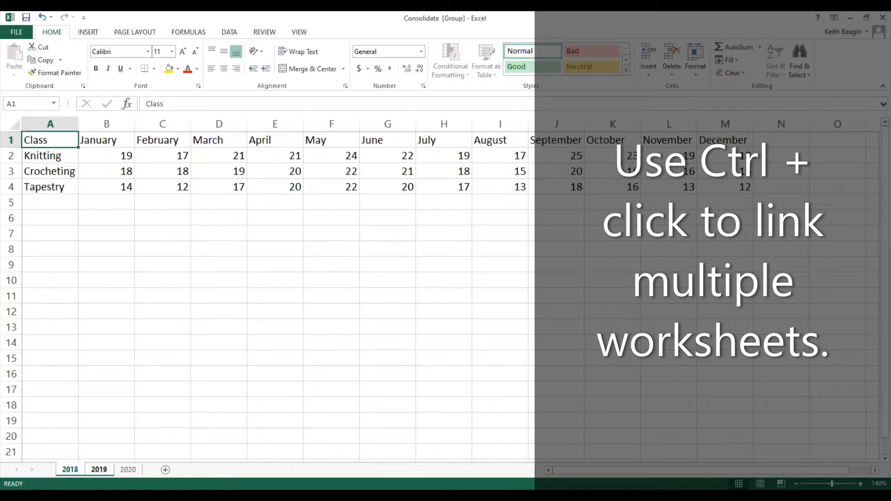
left_click(128, 470, "ctrl")
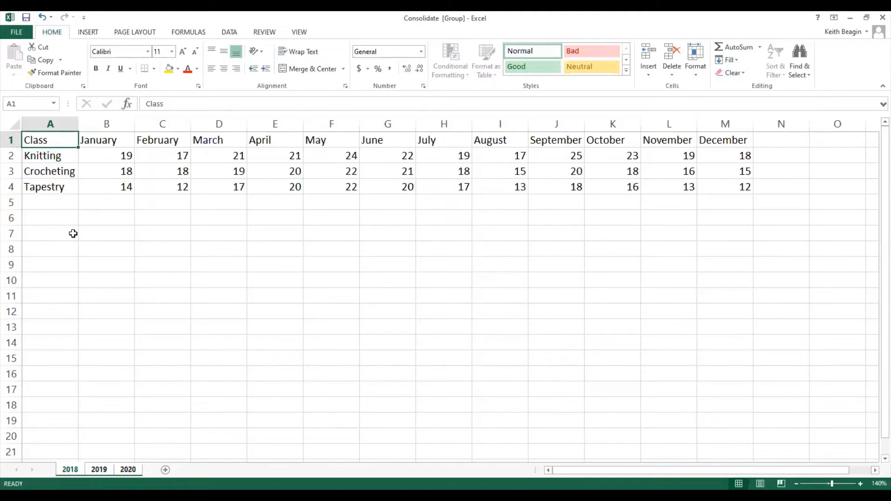
Enter the row label "Monthly Total" in cell A5 and widen column A to fit it.
left_click(60, 203)
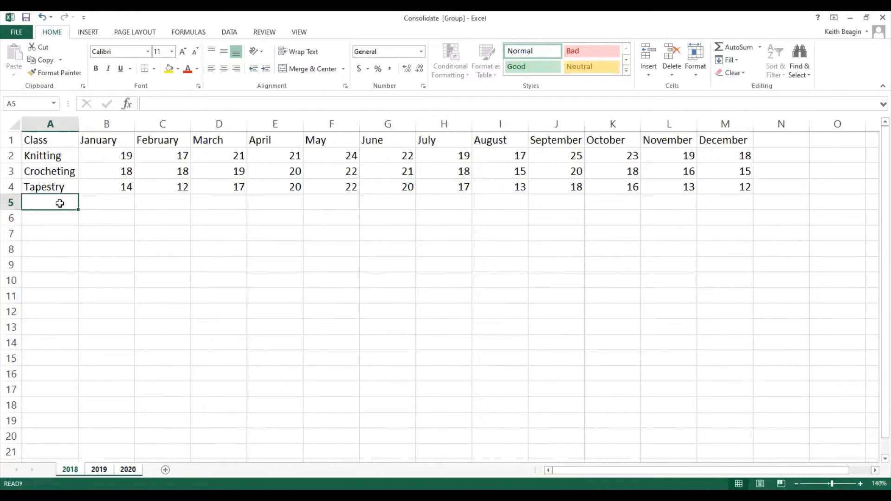
type("Total")
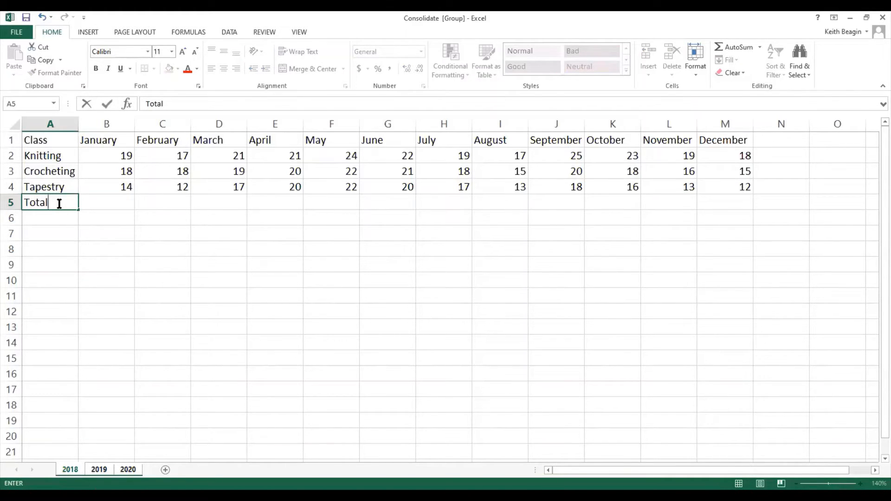
key("BackSpace")
key("BackSpace")
key("BackSpace")
key("BackSpace")
key("BackSpace")
type("Monthly Totals")
key("BackSpace")
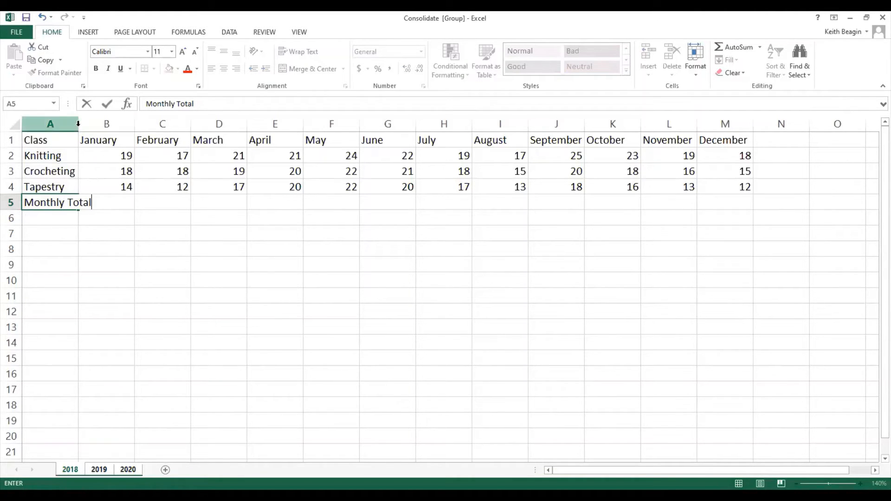
left_click(64, 217)
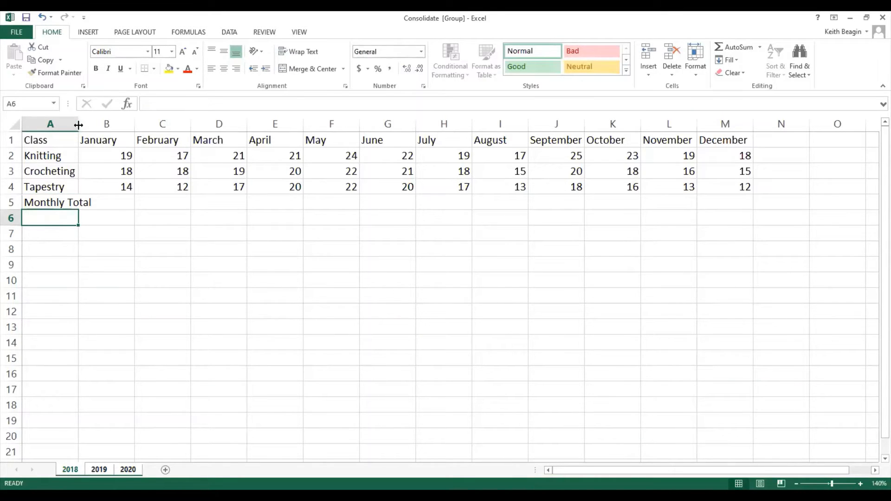
left_click_drag(79, 125, 92, 127)
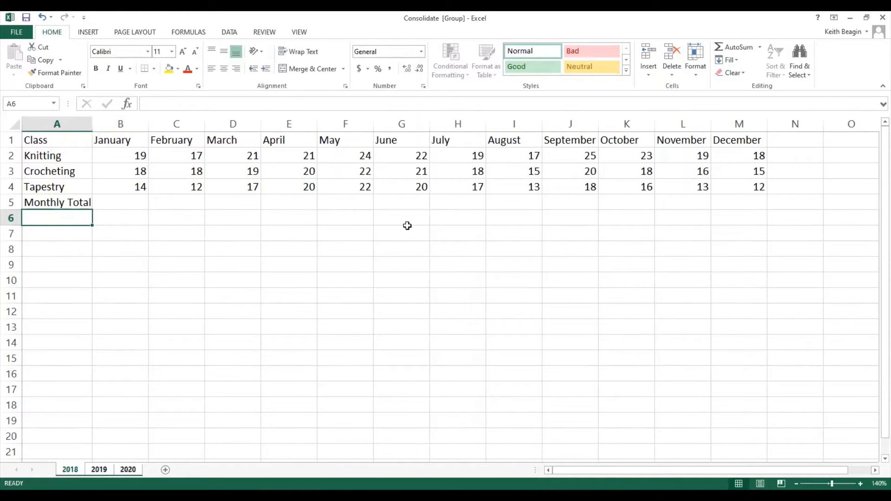
Enter the column heading "Class Total" in cell N1, beside December.
left_click(785, 145)
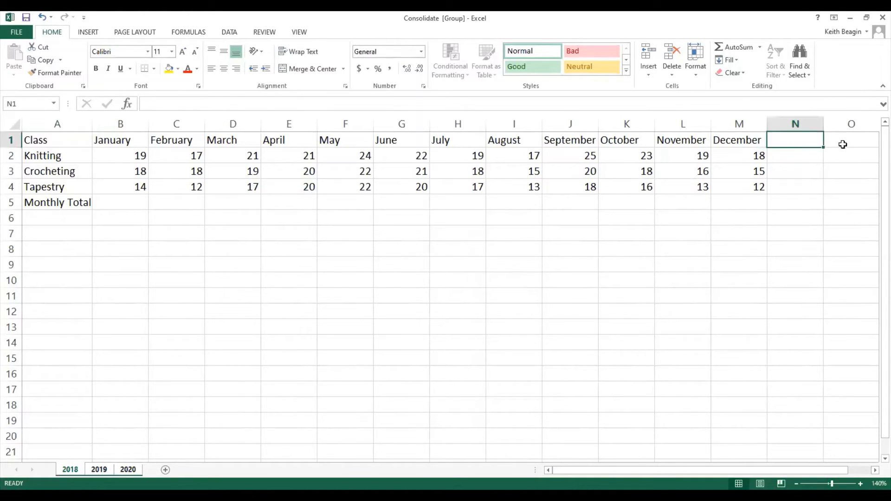
type("Class Total")
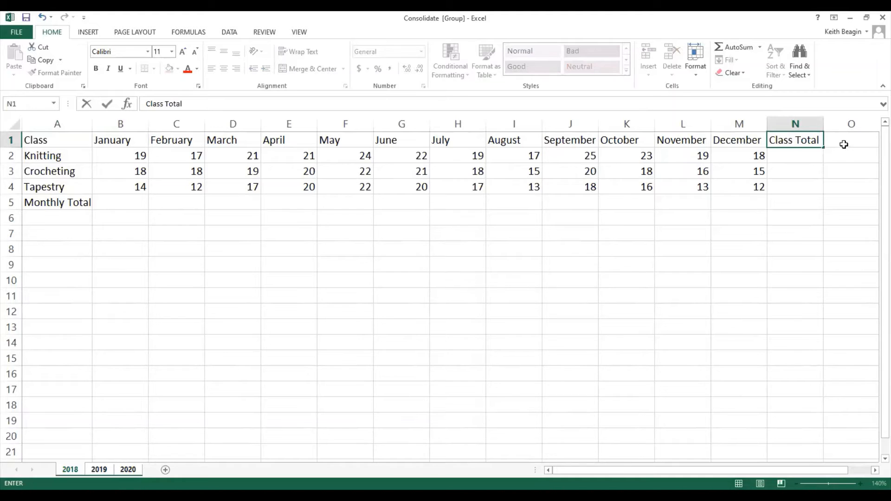
left_click(809, 158)
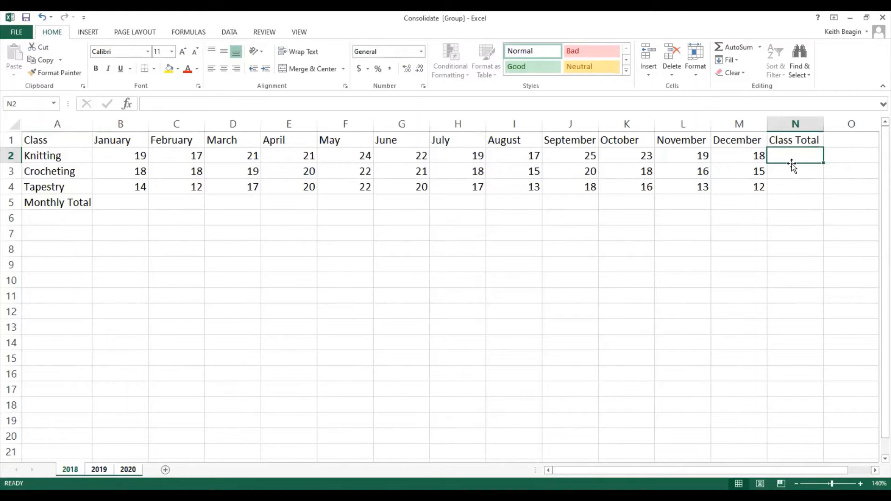
Sum the Knitting row B2:M2 into N2 with AutoSum and fill the formula down to N4.
left_click(123, 158)
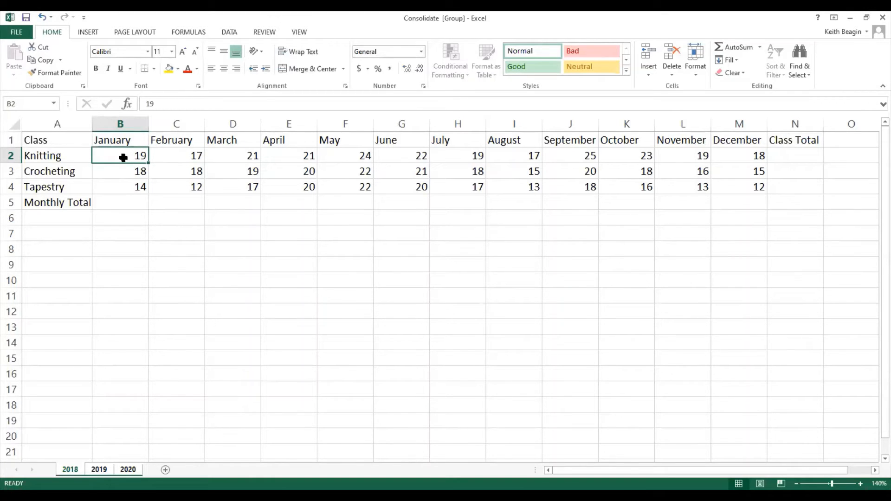
left_click_drag(123, 158, 785, 149)
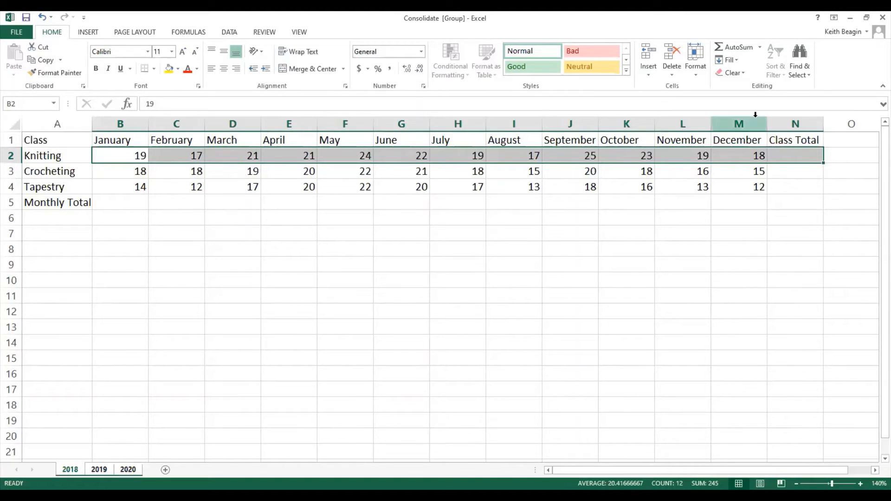
left_click(738, 47)
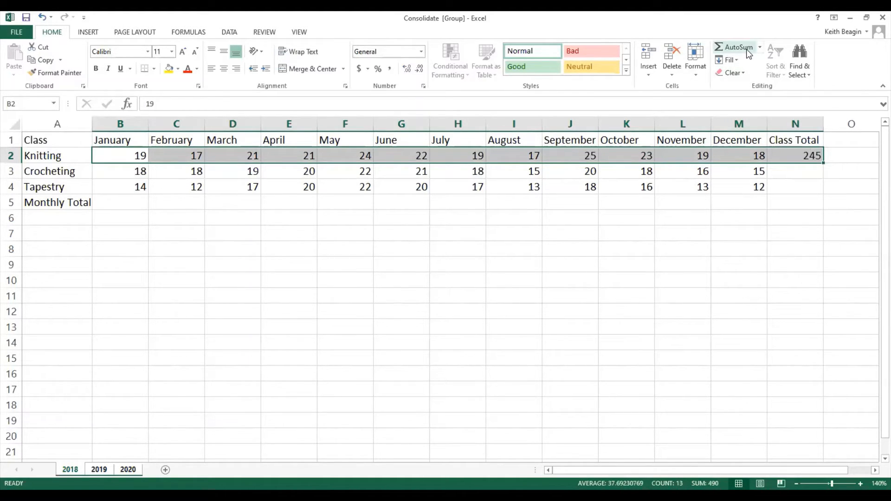
left_click(805, 159)
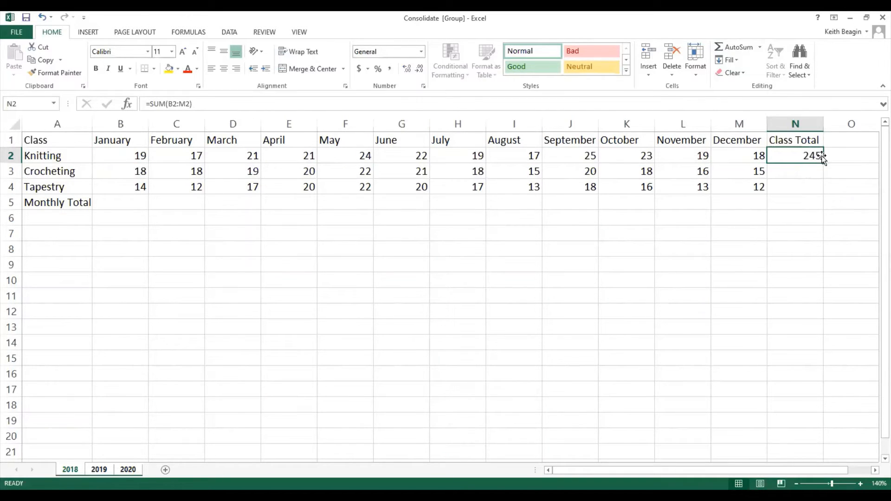
left_click_drag(824, 163, 825, 189)
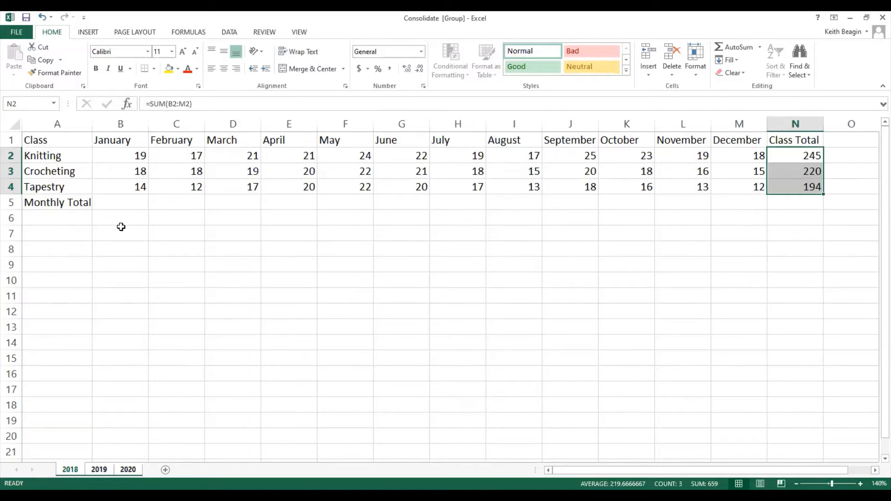
Sum the January values B2:B4 into B5 with AutoSum and fill the formula across to M5 for December.
left_click(124, 155)
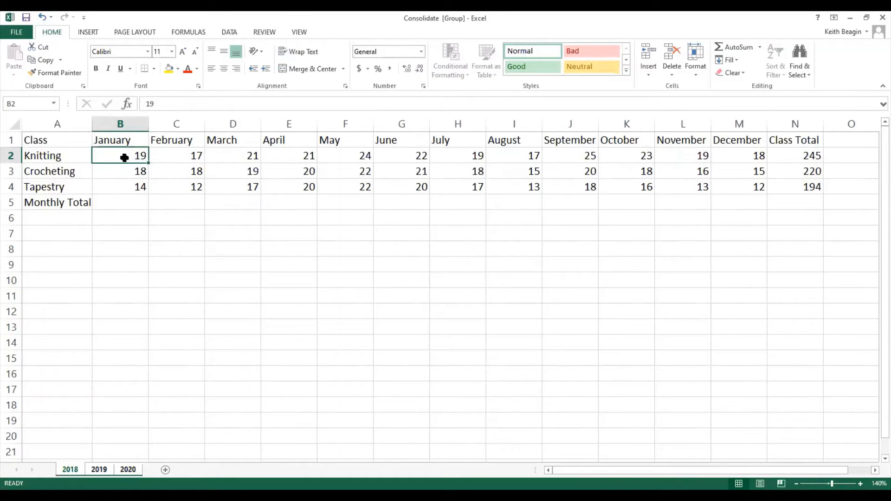
left_click_drag(125, 158, 125, 201)
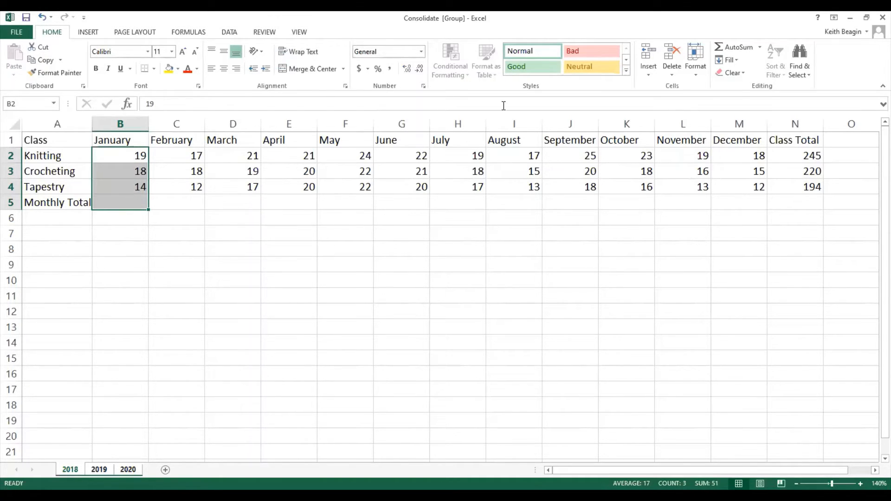
left_click(730, 49)
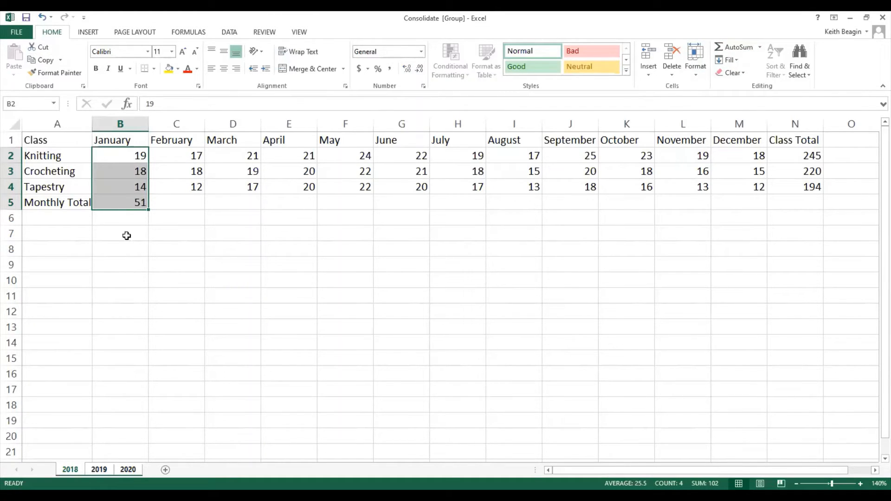
left_click(122, 204)
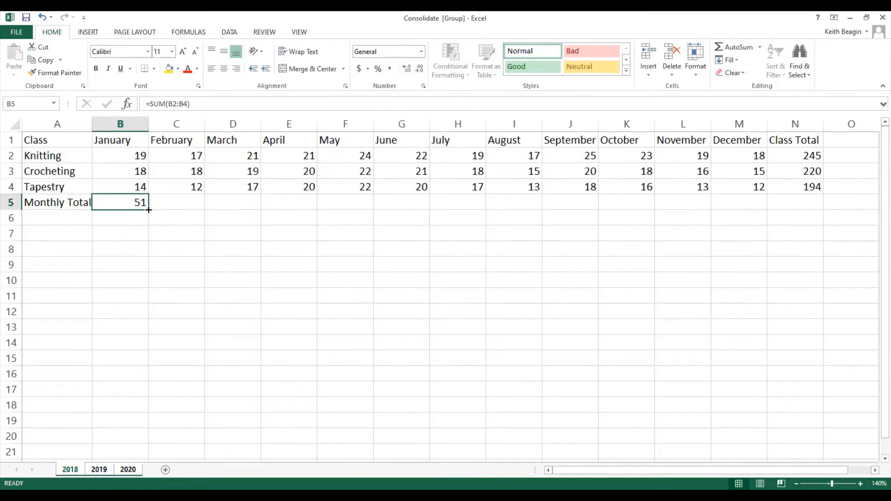
left_click_drag(148, 209, 193, 210)
left_click_drag(302, 209, 746, 204)
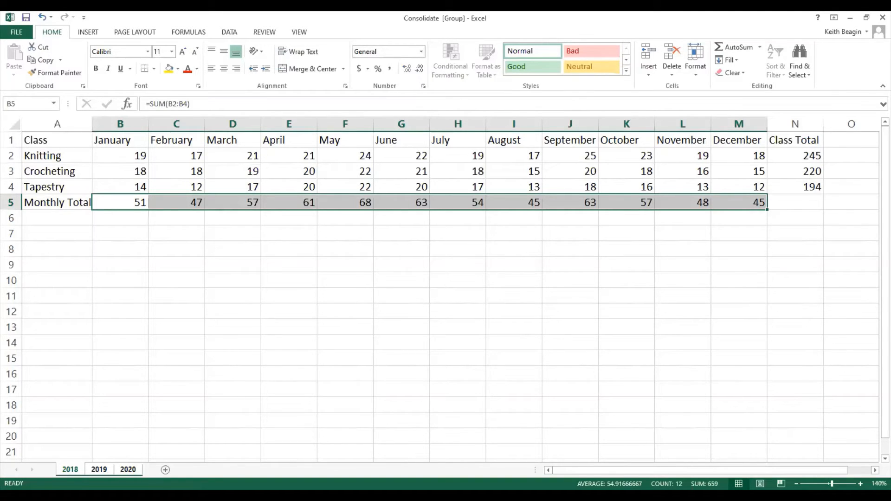
Ungroup the worksheets and review the totals on the 2019 and 2020 sheets, ending on the 2018 sheet.
left_click(99, 470)
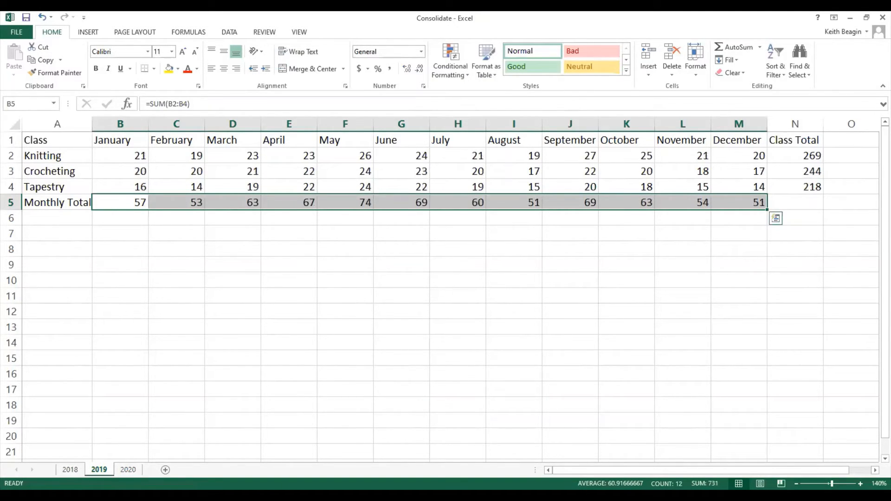
left_click(127, 470)
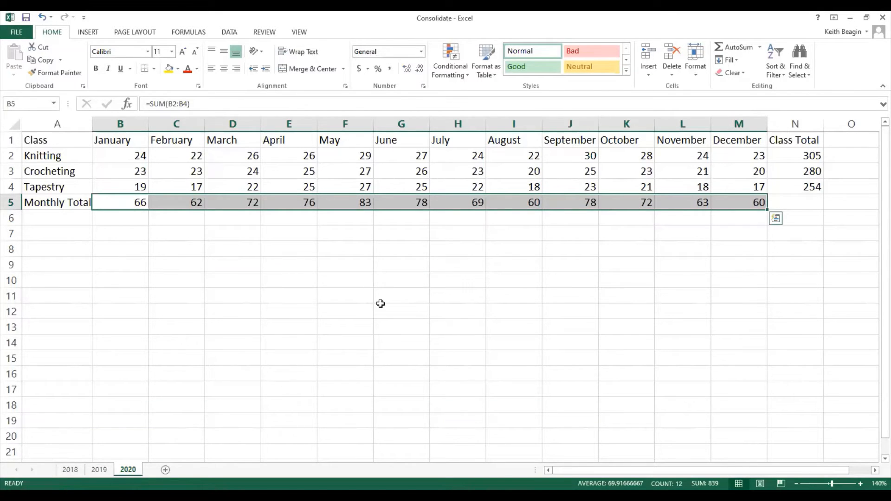
key("ctrl+Page_Up")
key("ctrl+Page_Up")
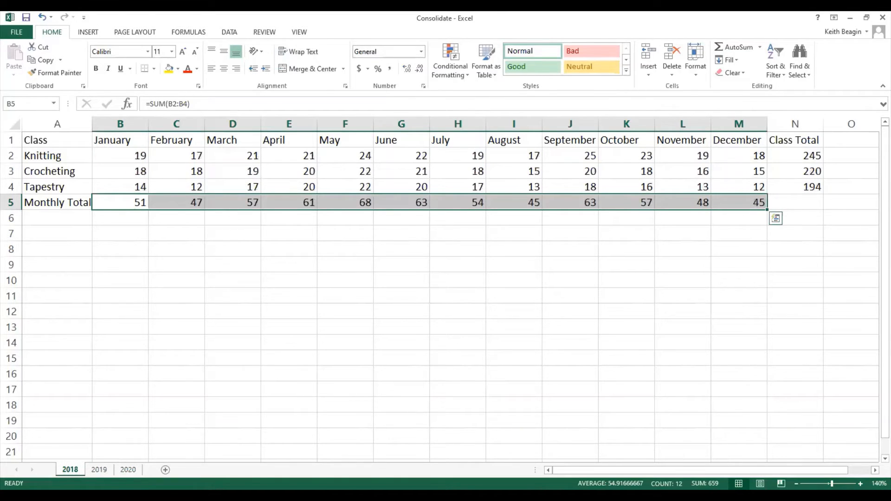
Add a new worksheet after the 2020 sheet and name it ConsolidatedSummary.
left_click(98, 470)
left_click(128, 470)
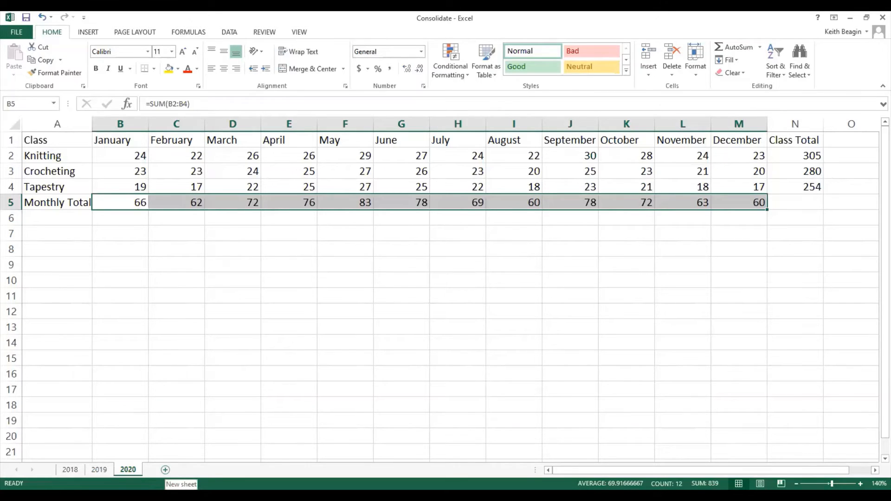
left_click(165, 470)
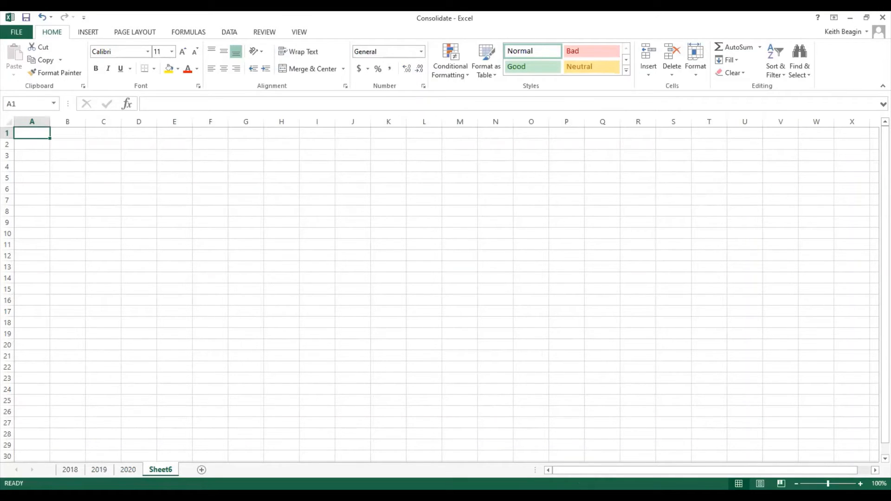
double_click(170, 470)
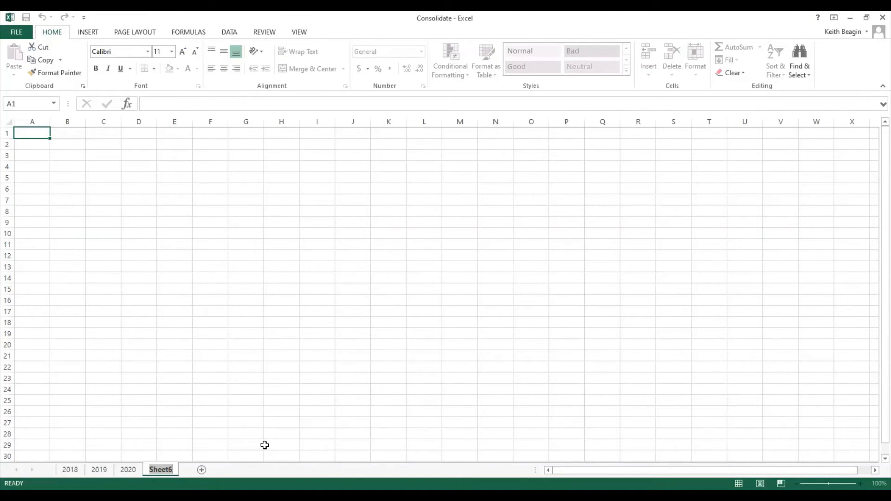
type("ConsolidatedSummary")
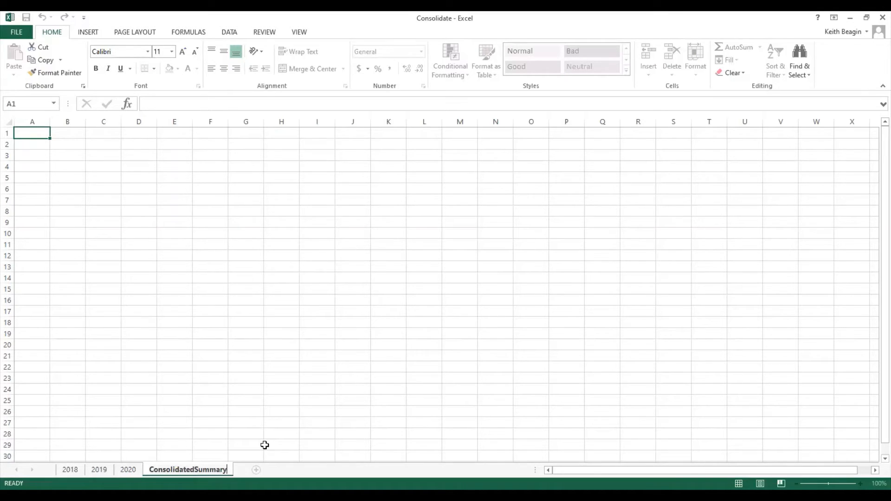
key("Return")
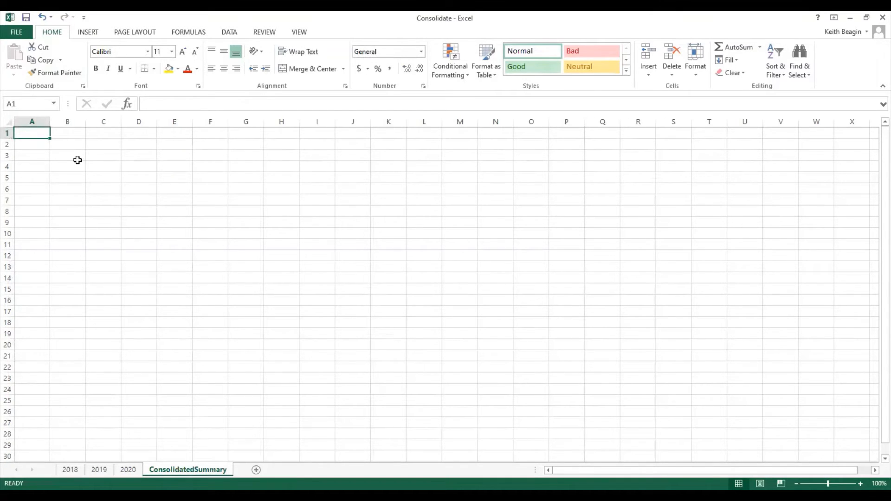
Start a Sum consolidation at A1 of the ConsolidatedSummary sheet and add range A1:N5 of the 2018 sheet as its first reference.
left_click(230, 33)
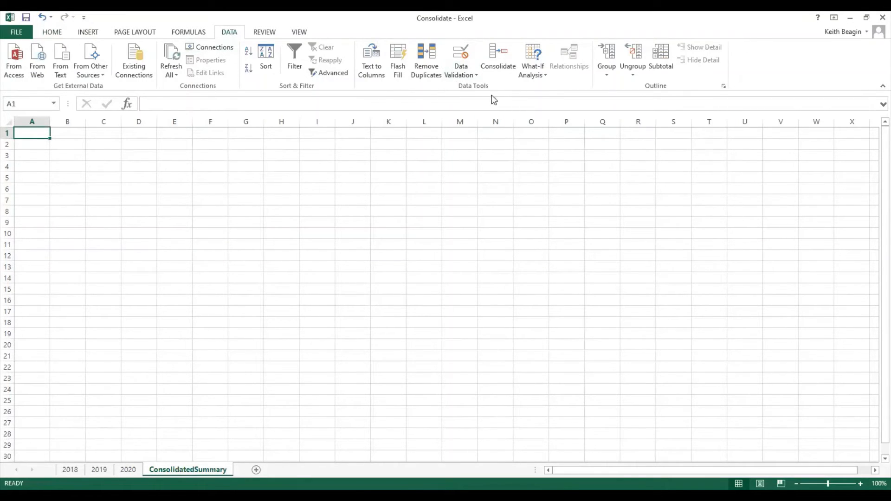
left_click(499, 67)
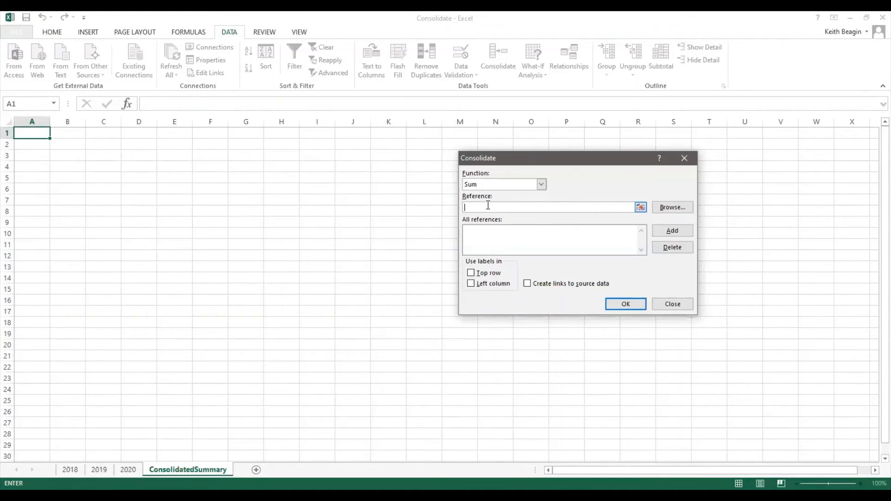
left_click(645, 207)
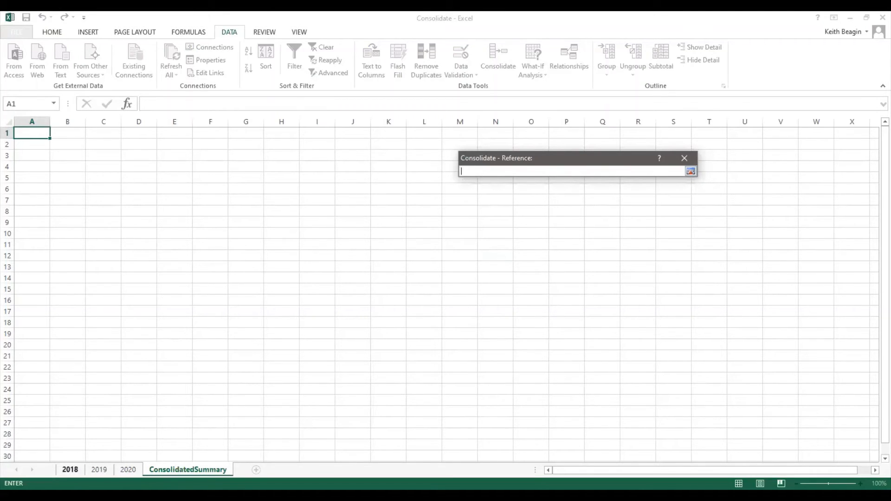
left_click(70, 470)
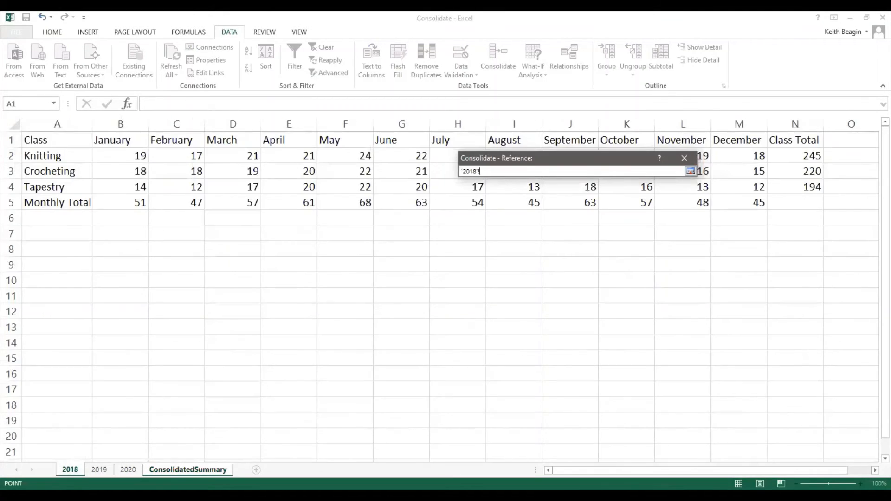
left_click(57, 140)
left_click_drag(90, 141, 796, 200)
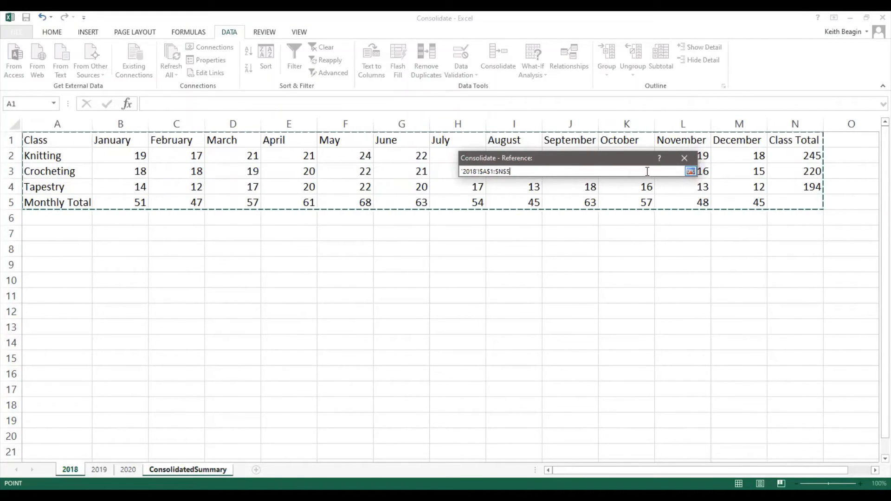
left_click(691, 172)
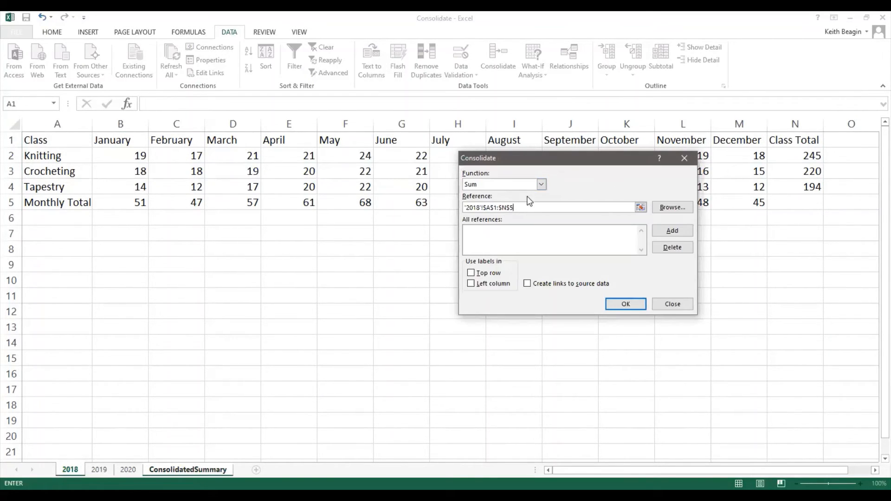
left_click(690, 232)
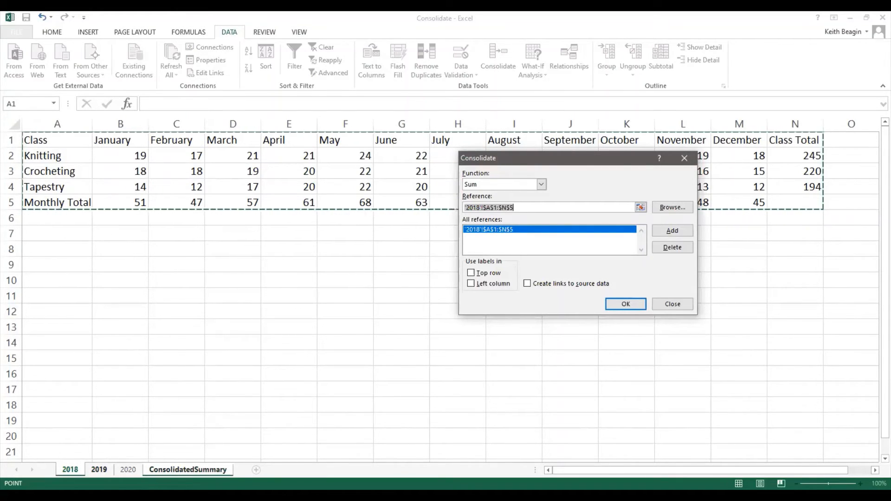
Add range A1:N5 of the 2019 and 2020 sheets to the consolidation references.
left_click(99, 469)
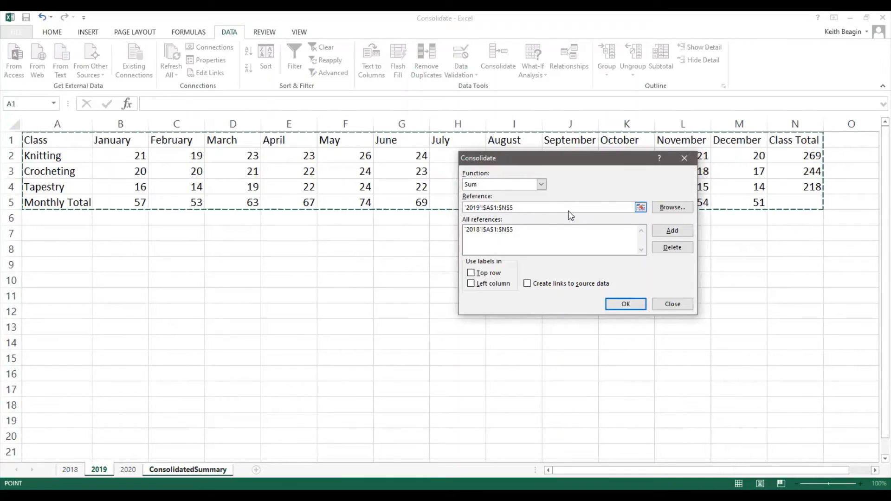
left_click(673, 231)
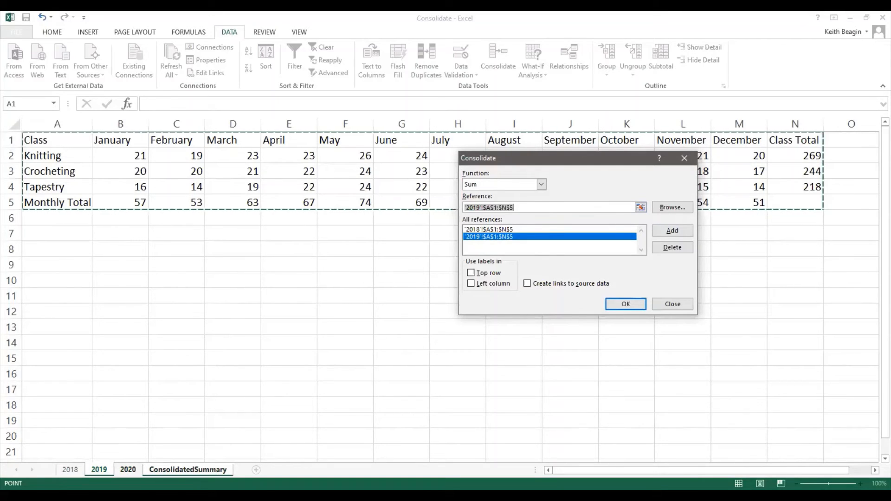
left_click(128, 470)
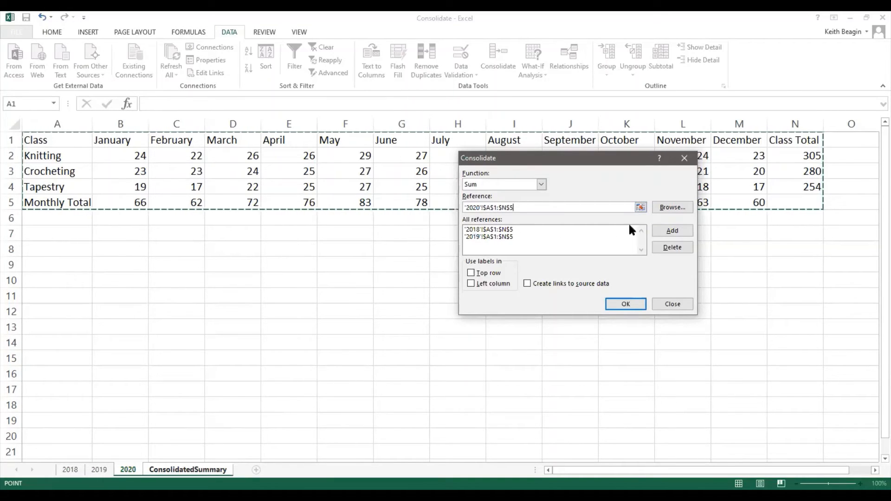
left_click(673, 231)
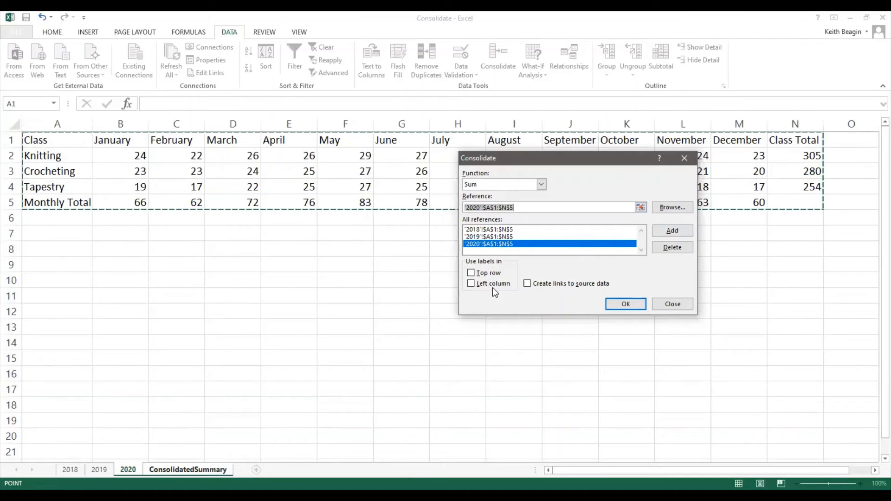
Use the top row and left column as labels and run the consolidation into the ConsolidatedSummary sheet.
left_click(471, 274)
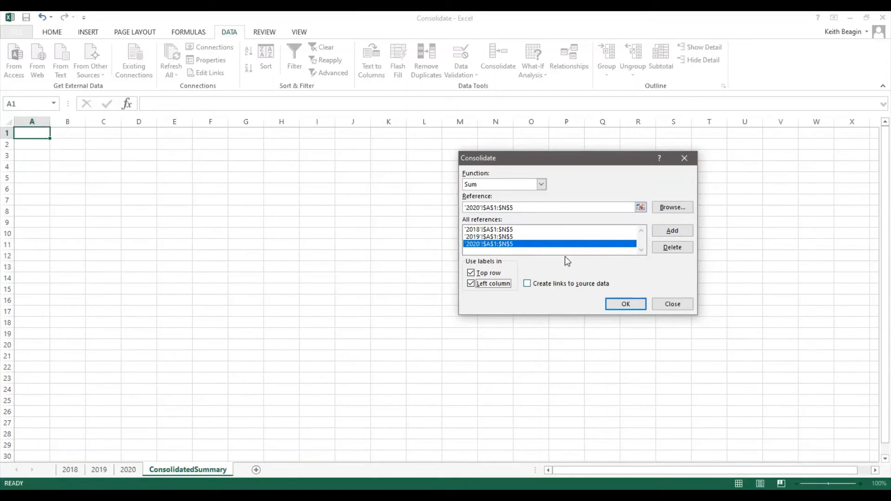
left_click(680, 212)
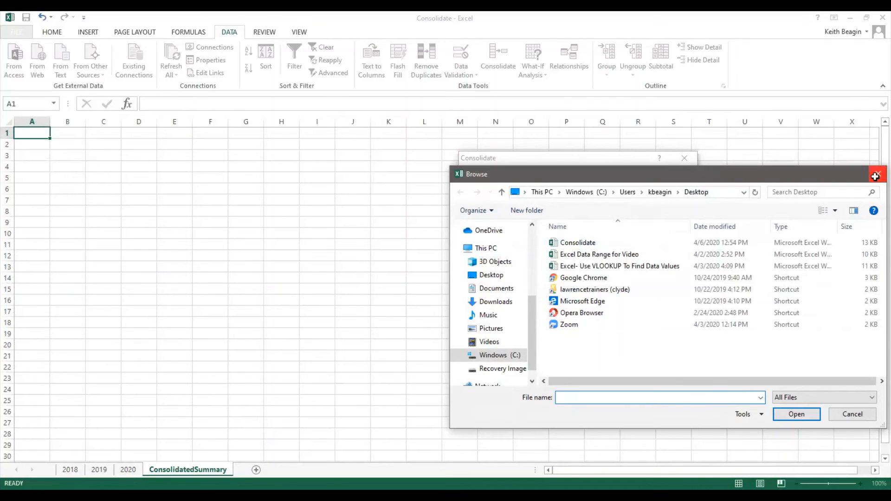
left_click(877, 174)
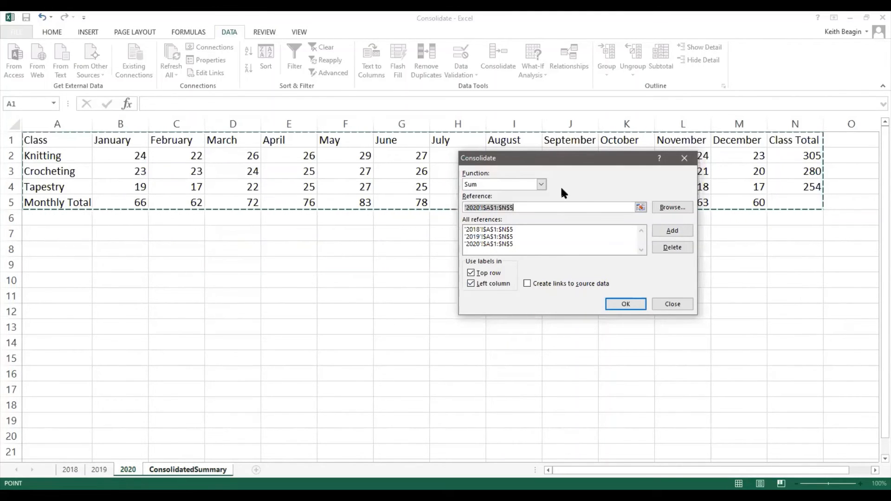
left_click(628, 308)
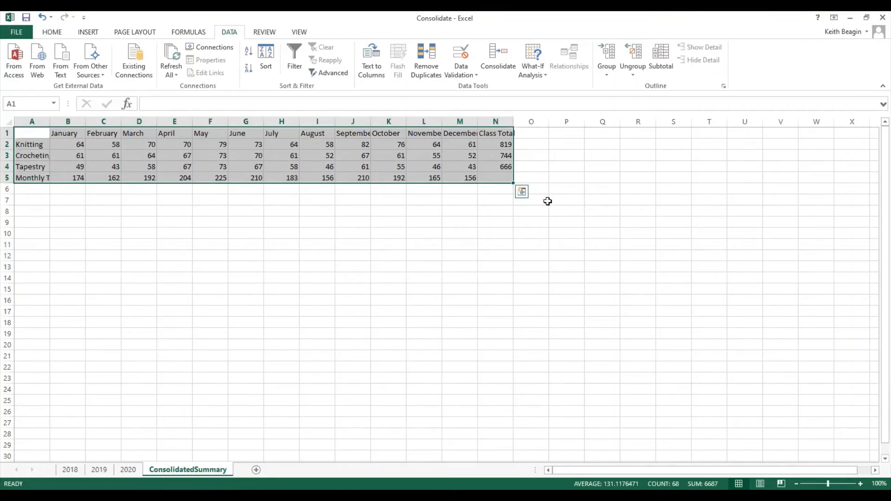
Widen all columns of the ConsolidatedSummary sheet together so the month and class labels fit.
left_click(44, 189)
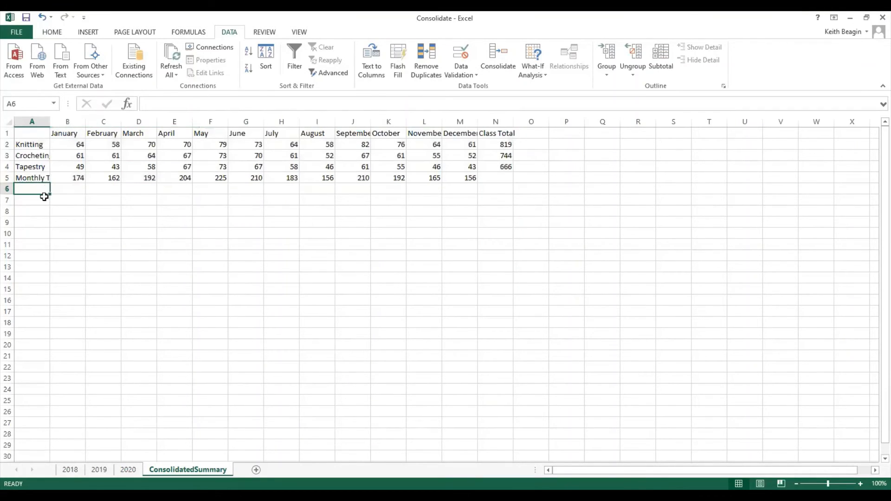
left_click(5, 122)
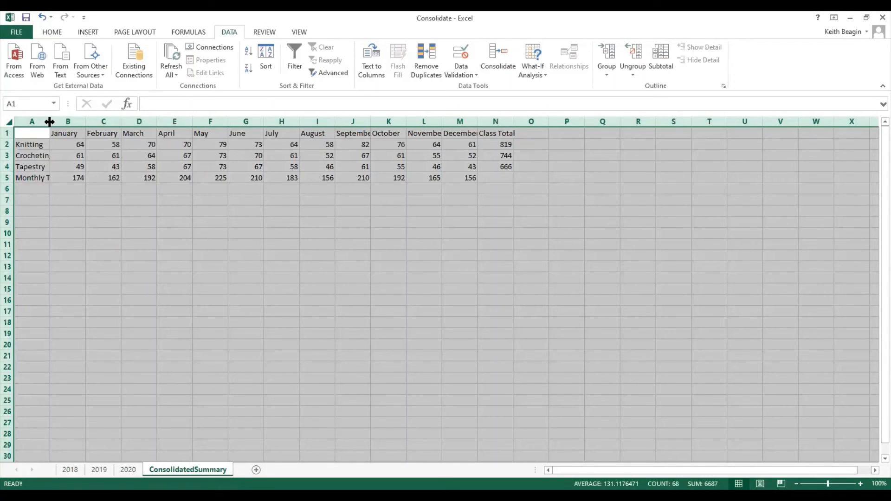
mouse_move(50, 121)
left_mouse_down()
mouse_move(87, 122)
mouse_move(65, 127)
left_mouse_up()
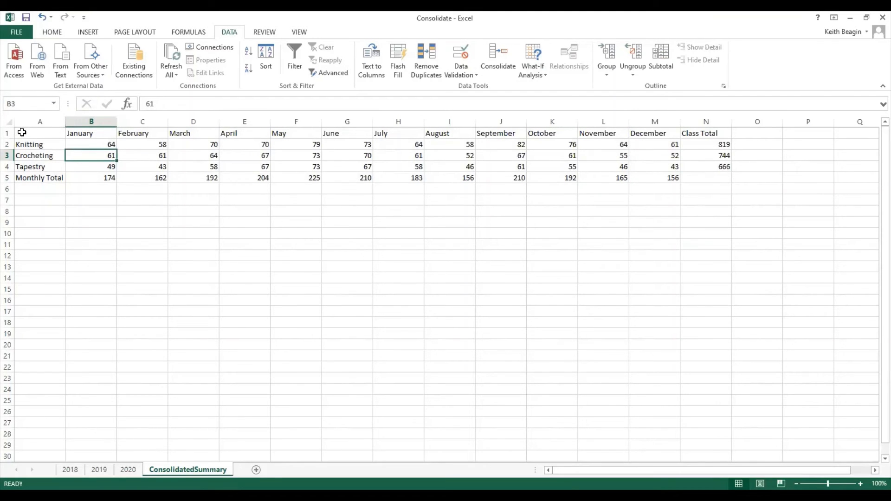
Enter the missing heading "Class" in cell A1 of the ConsolidatedSummary sheet.
left_click(43, 134)
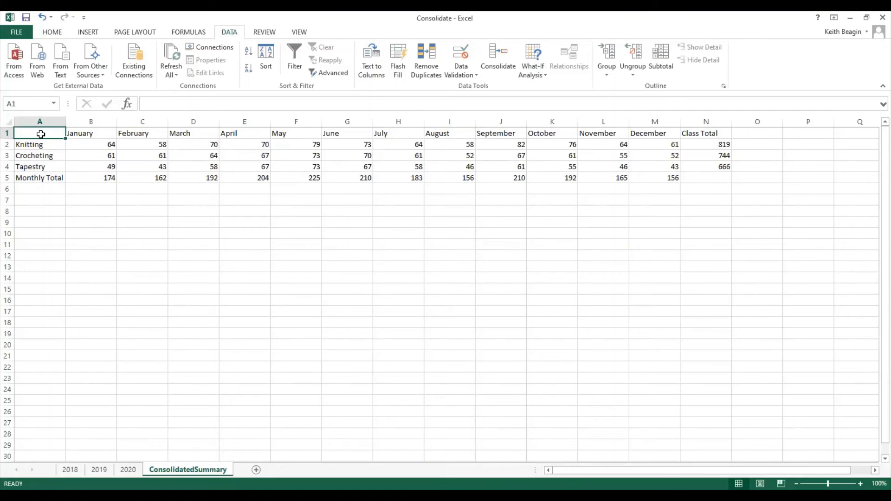
type("Class")
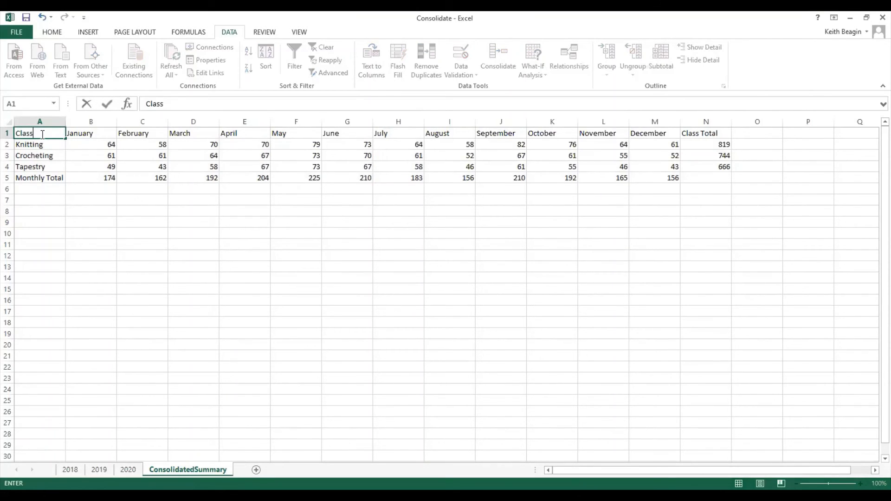
key("ctrl+Return")
key("Return")
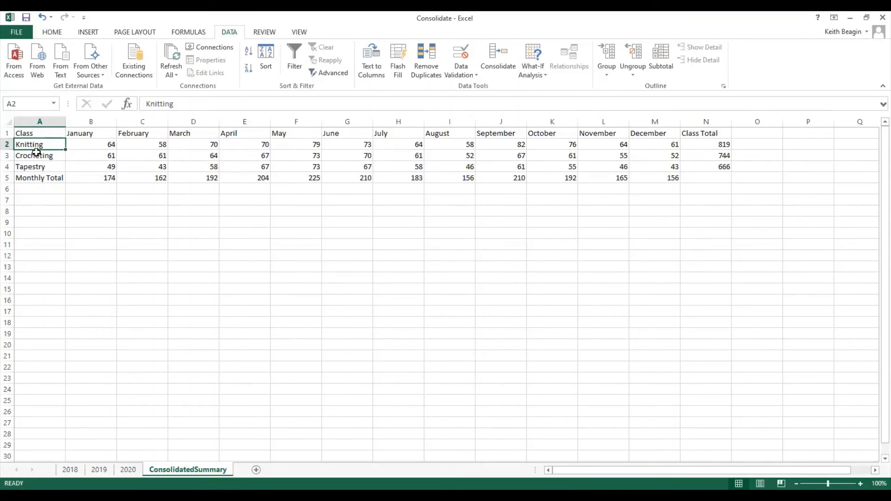
Compare the consolidated January Knitting value in B2 with cell B2 on the 2018, 2019 and 2020 sheets, returning to the summary.
left_click(92, 147)
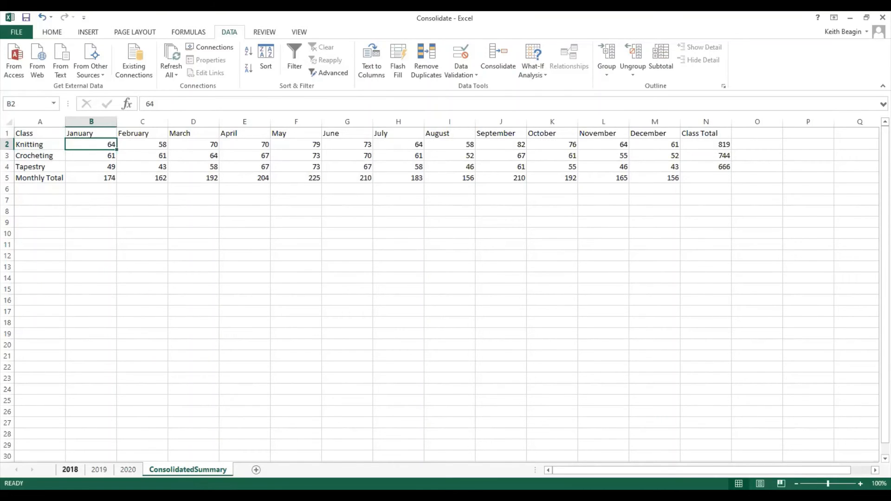
left_click(70, 470)
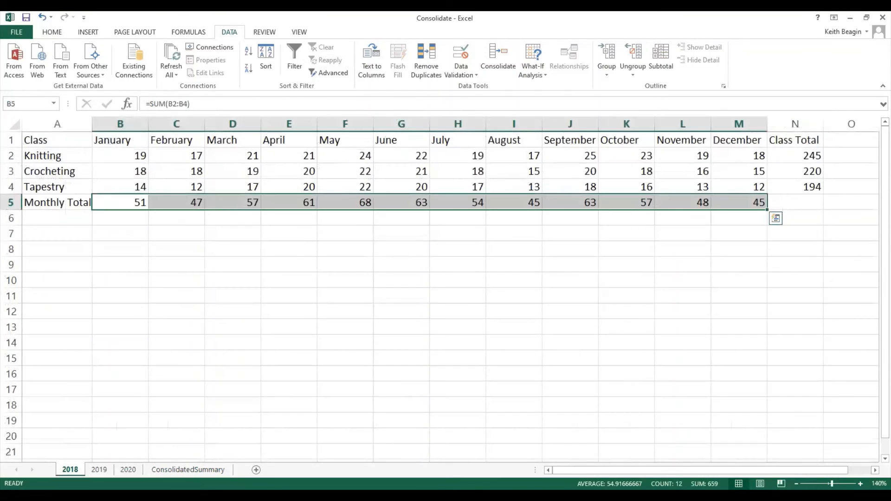
left_click(122, 155)
left_click(99, 469)
left_click(135, 158)
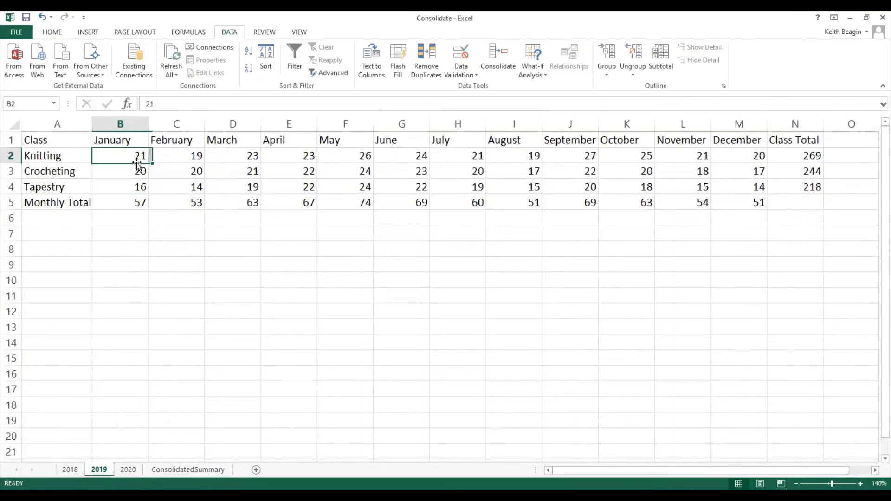
left_click(128, 470)
left_click(136, 158)
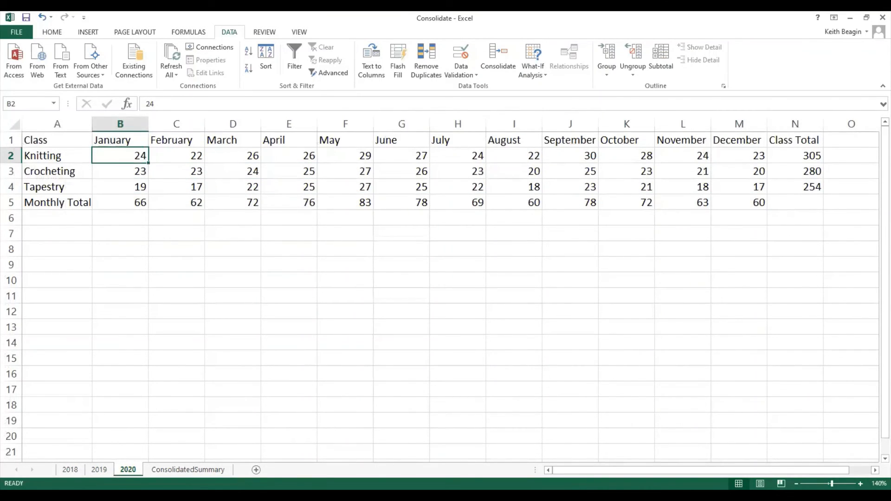
left_click(172, 470)
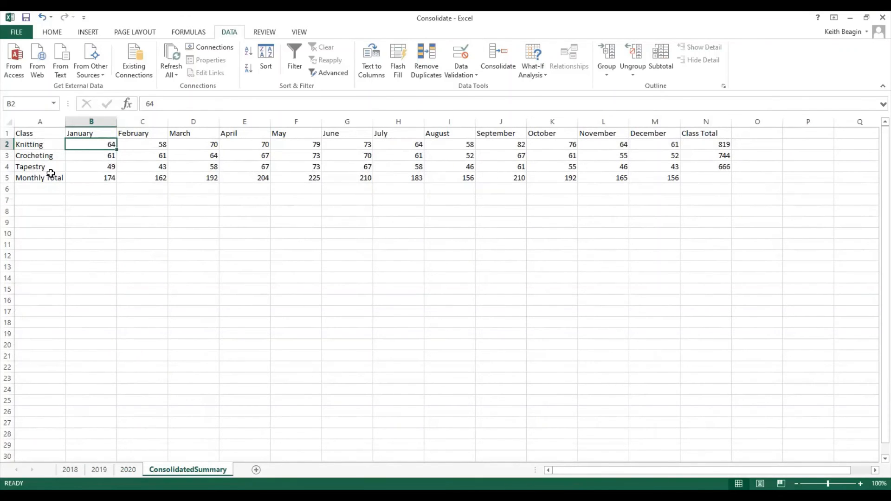
Check the consolidated Monthly Total row B5:M5 against the monthly totals on the 2018, 2019 and 2020 sheets.
left_click(83, 180)
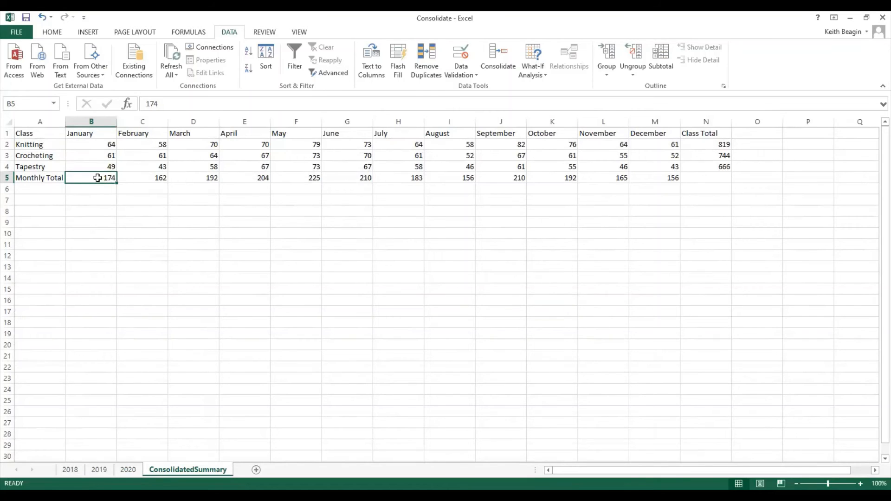
mouse_move(106, 178)
left_mouse_down()
mouse_move(647, 183)
mouse_move(95, 179)
left_mouse_up()
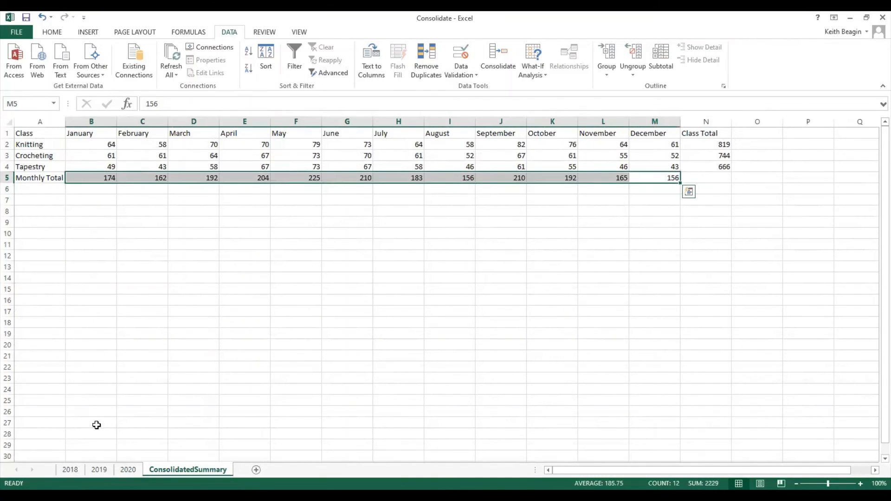
left_click(70, 469)
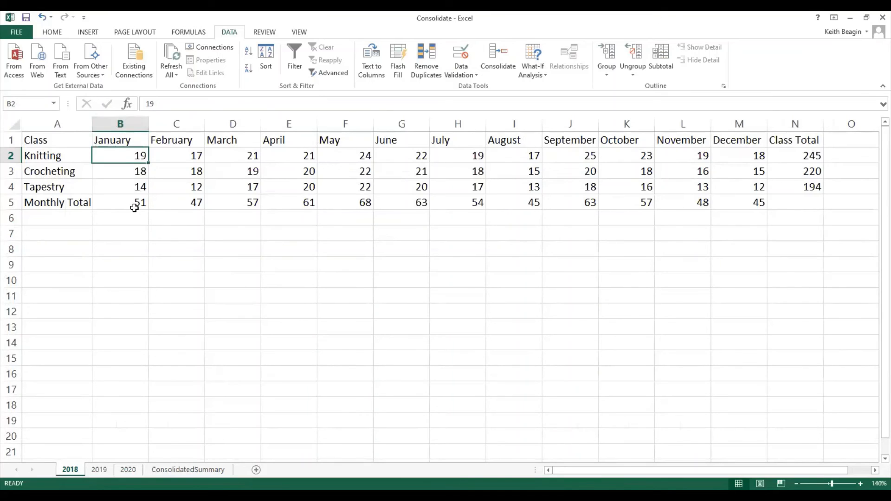
left_click(99, 469)
left_click(128, 470)
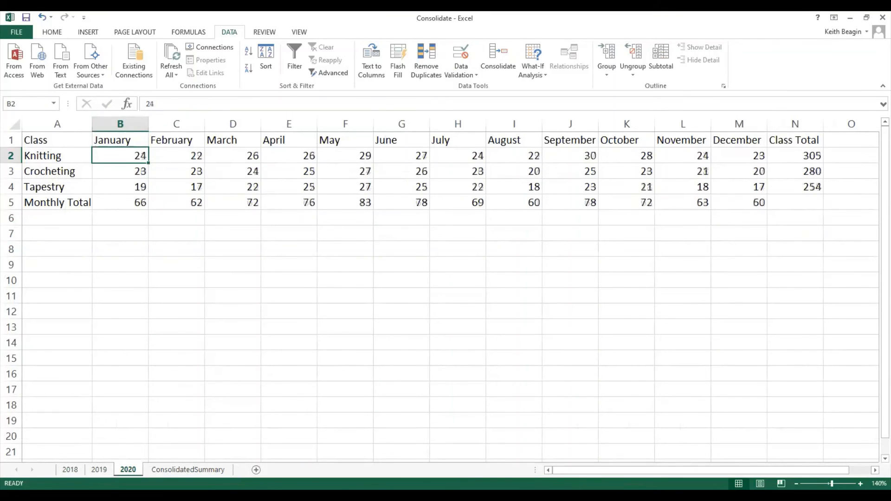
Compare the consolidated Knitting class total in N2 with cell N2 on the 2018, 2019 and 2020 sheets, returning to the summary.
left_click(188, 469)
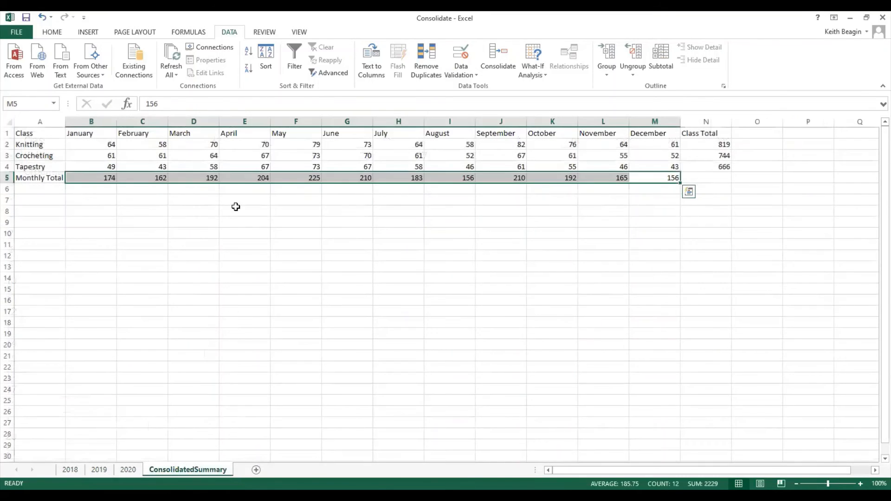
left_click(102, 180)
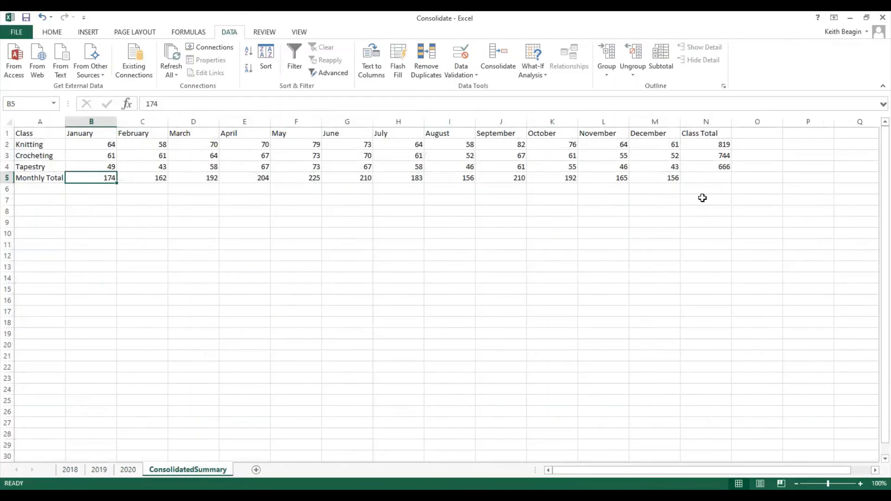
left_click(710, 144)
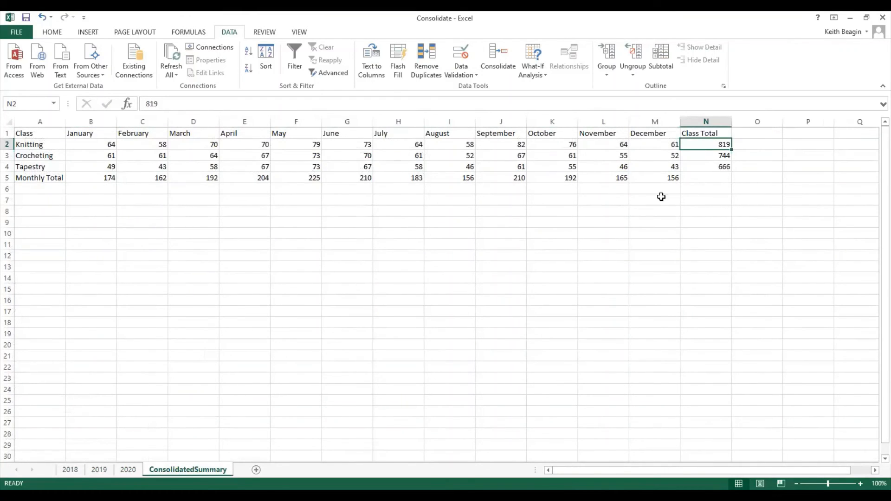
left_click(70, 469)
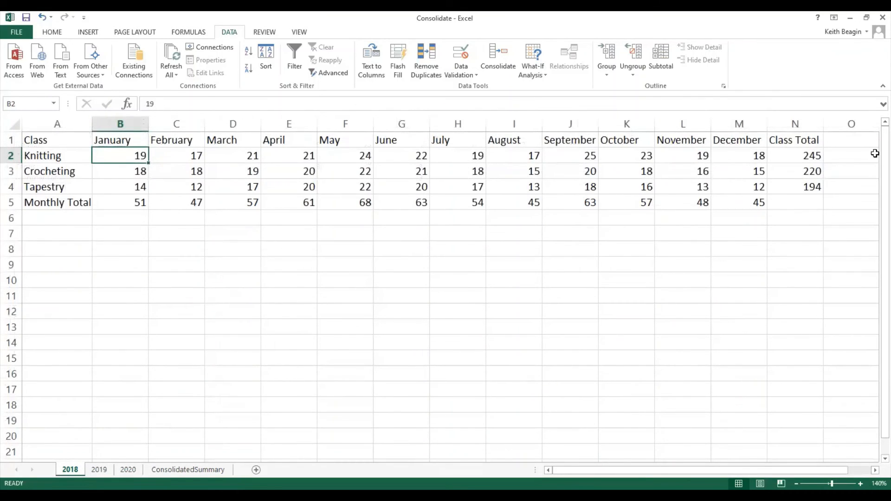
left_click(821, 160)
left_click(99, 469)
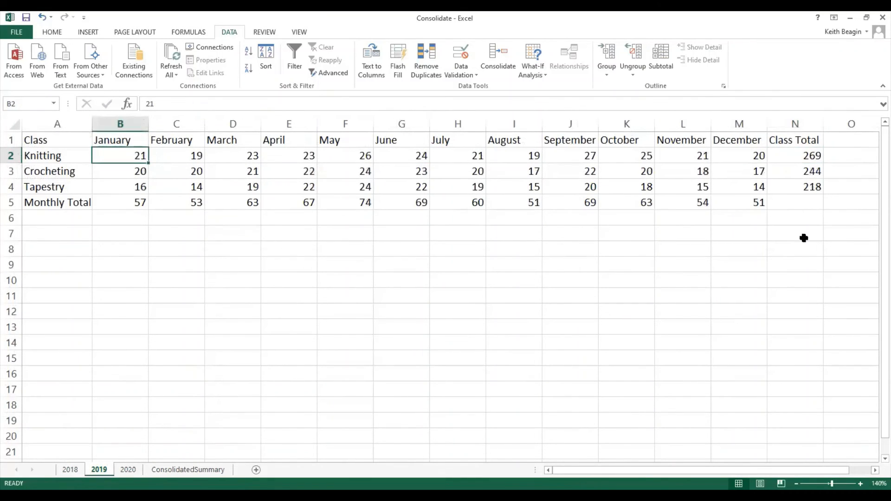
left_click(806, 154)
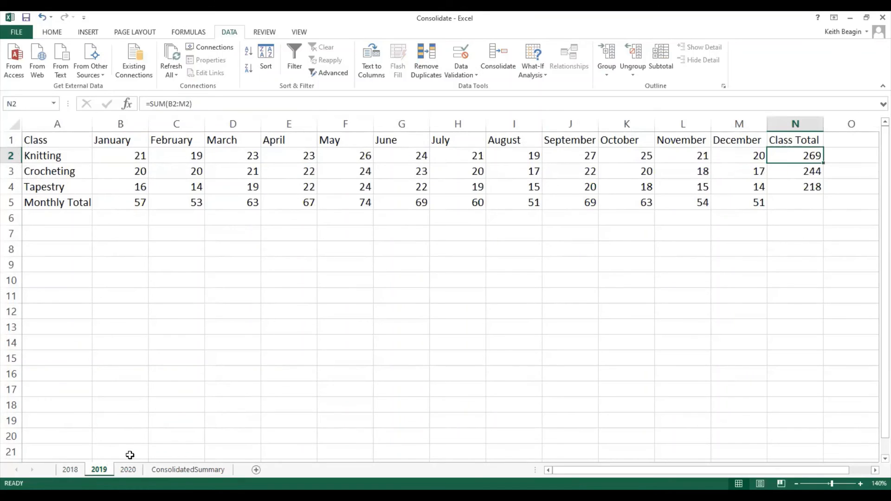
left_click(129, 469)
left_click(812, 155)
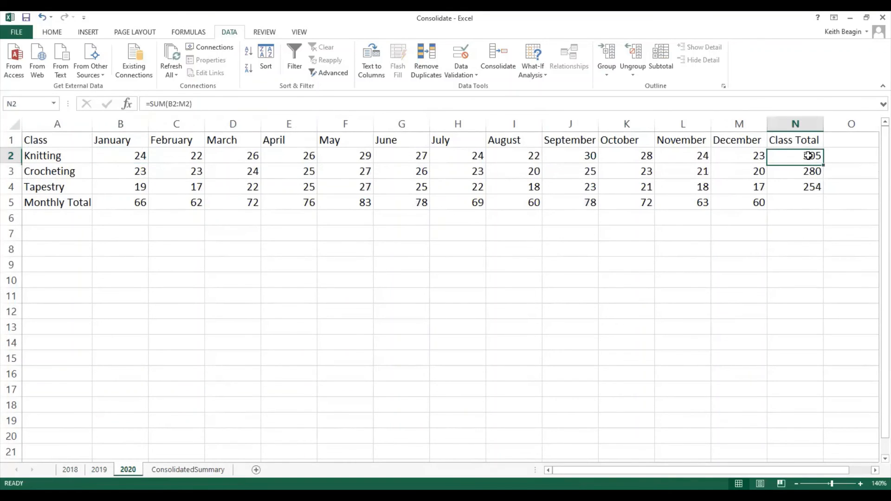
left_click(188, 469)
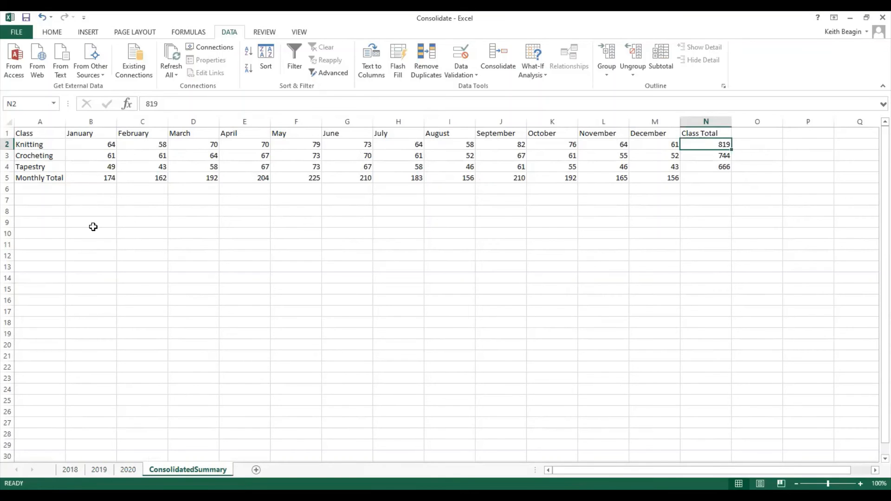
Review the consolidated January Knitting value, January monthly total and Knitting class total on the ConsolidatedSummary sheet.
left_click(77, 144)
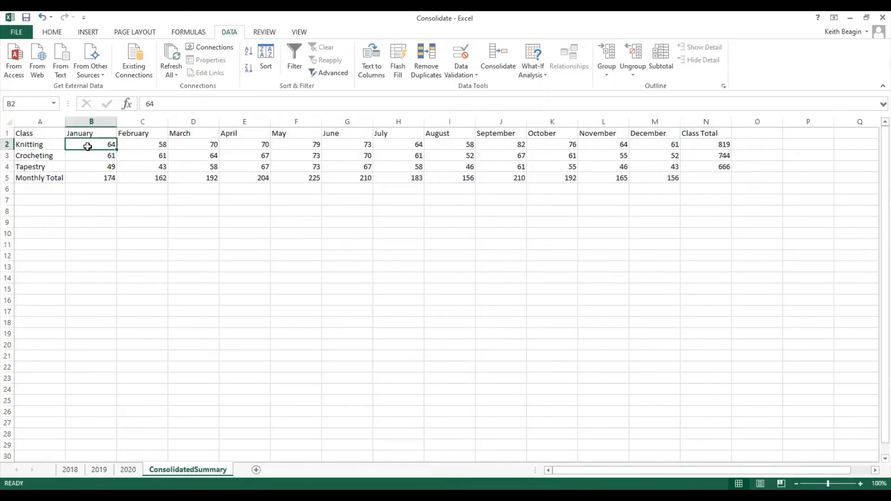
left_click(100, 181)
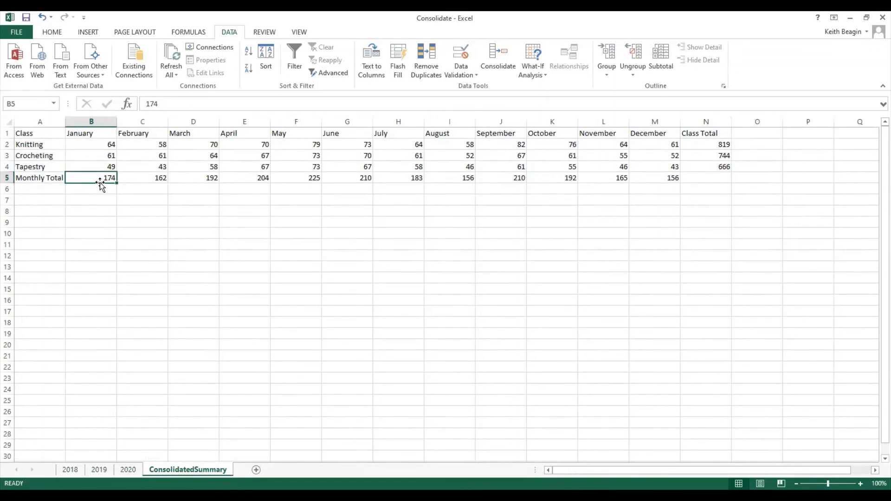
left_click(715, 144)
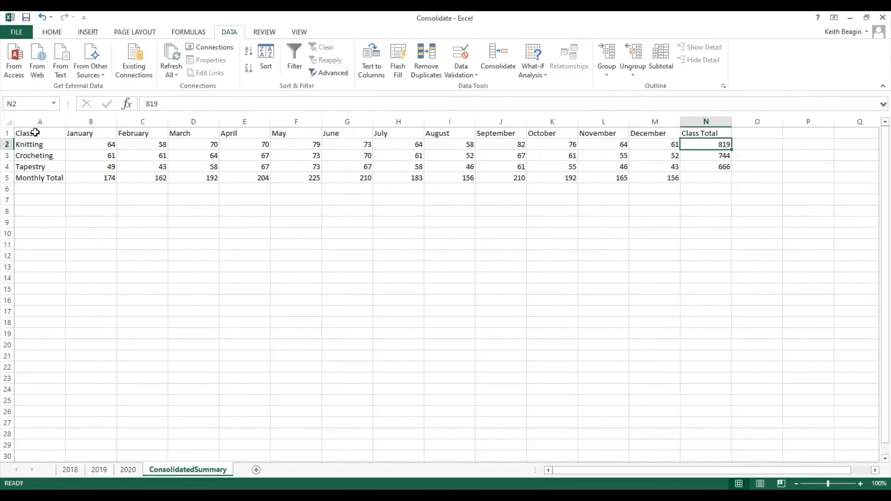
Start a new consolidation over A1:N5 of the ConsolidatedSummary sheet and delete the 2018, 2019 and 2020 source references.
left_click_drag(35, 133, 702, 178)
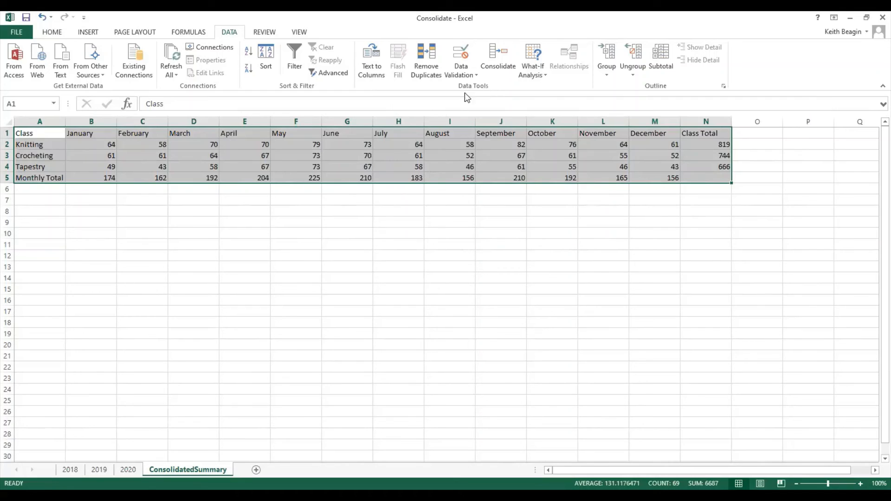
left_click(498, 61)
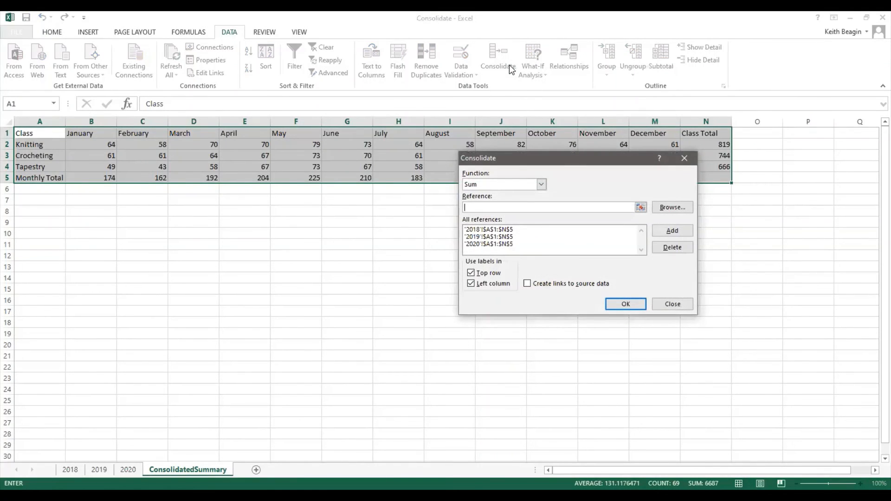
left_click(505, 232)
left_click(679, 247)
left_click(515, 229)
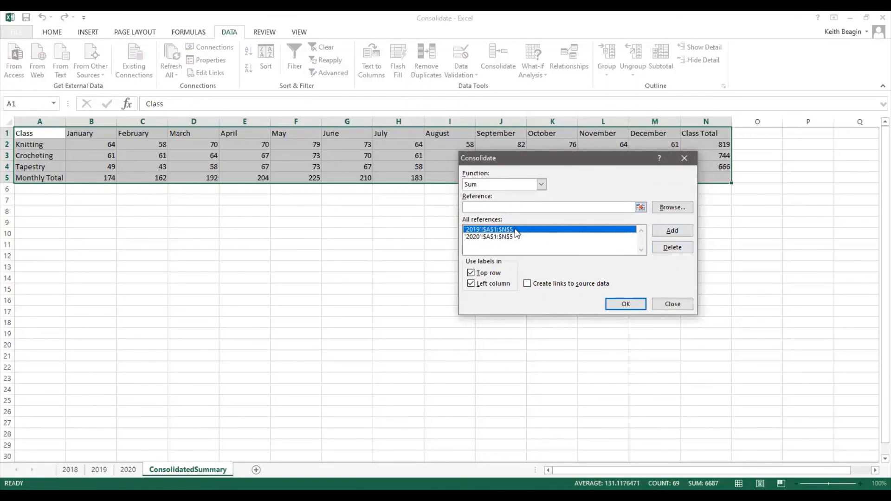
left_click(673, 247)
left_click(501, 229)
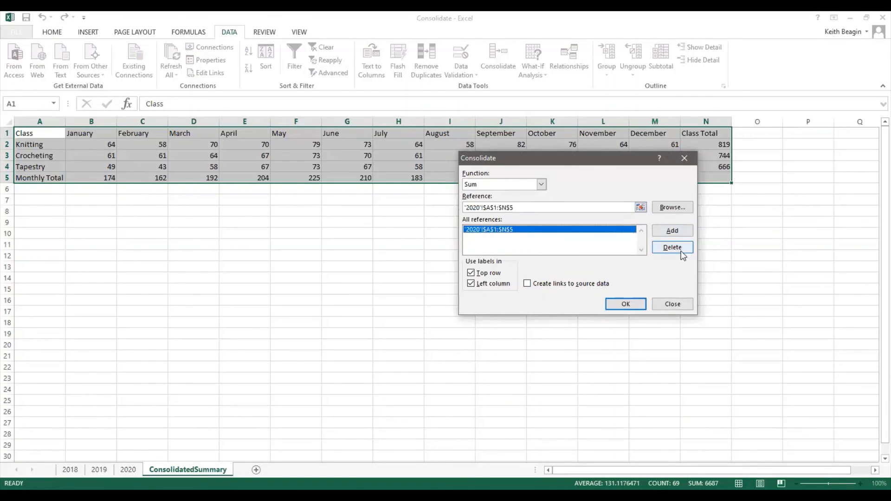
left_click(672, 247)
left_click(488, 208)
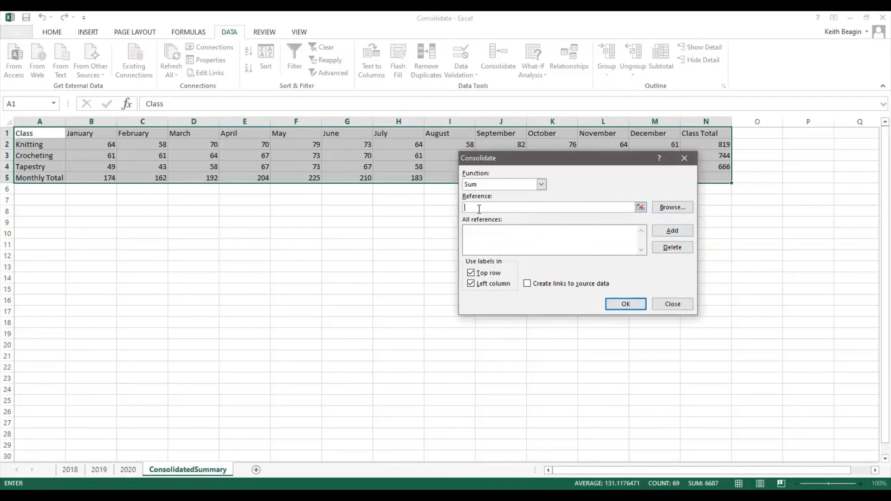
Set the consolidation function to Average and add range A1:N5 of the 2018 sheet as a source reference.
left_click(542, 185)
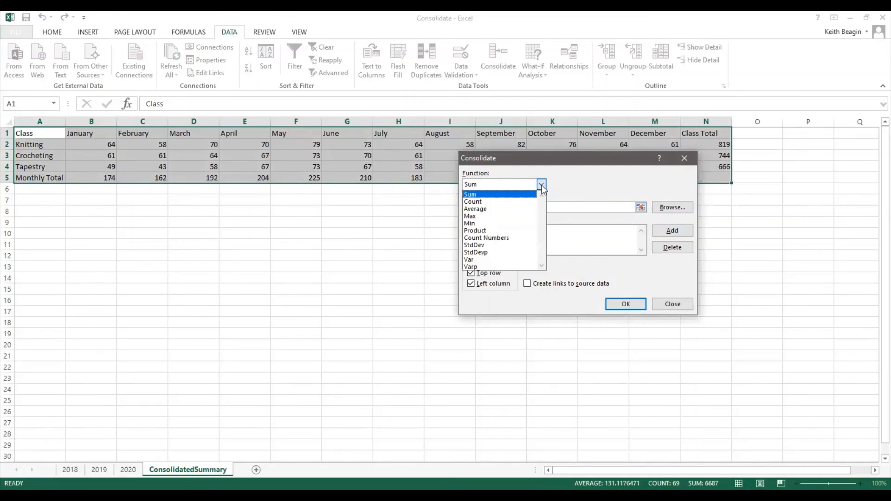
left_click(477, 209)
left_click(523, 207)
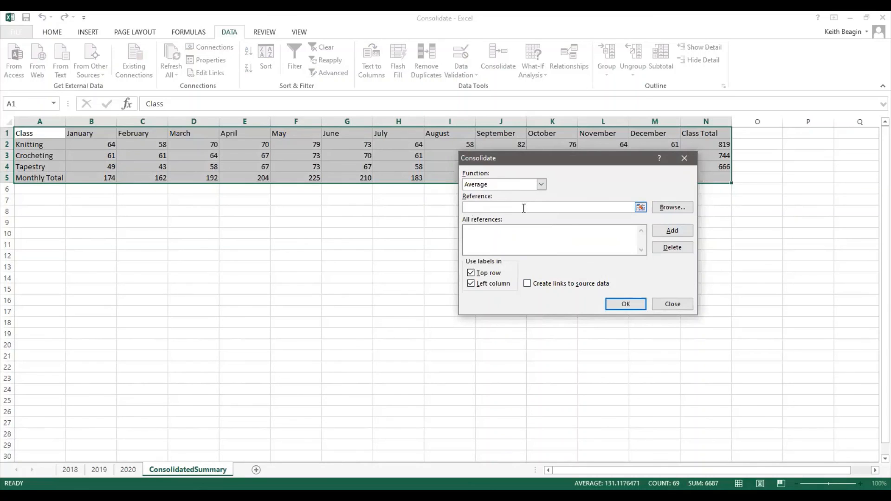
left_click(641, 208)
left_click(70, 470)
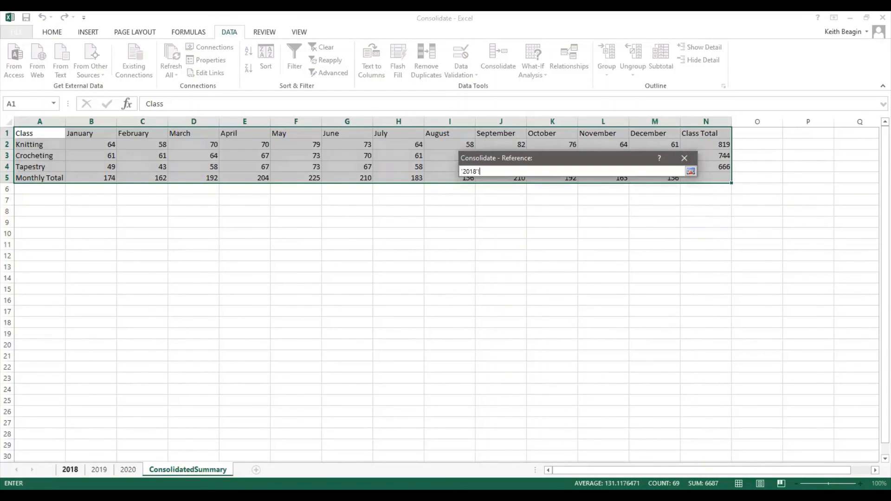
left_click(58, 143)
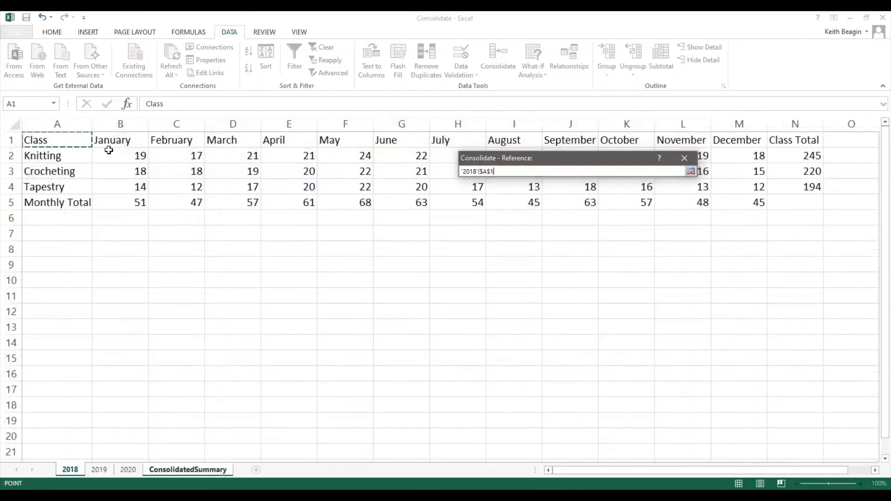
left_click_drag(108, 150, 801, 198)
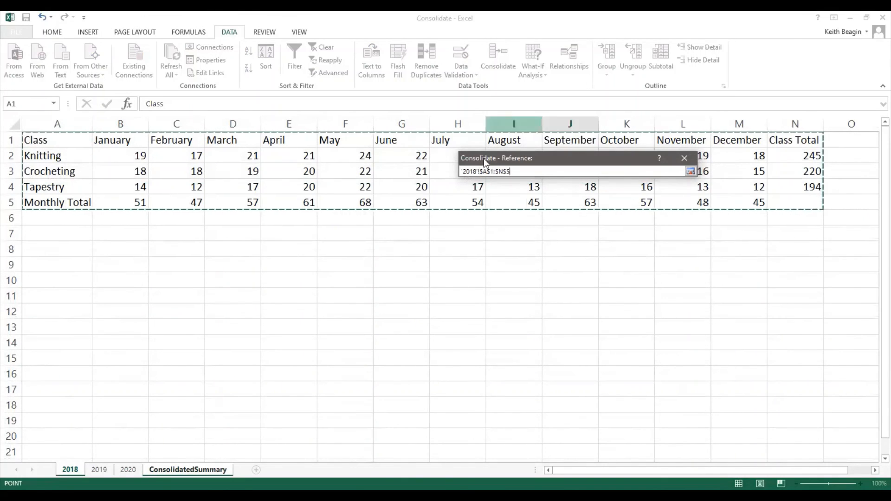
left_click(690, 172)
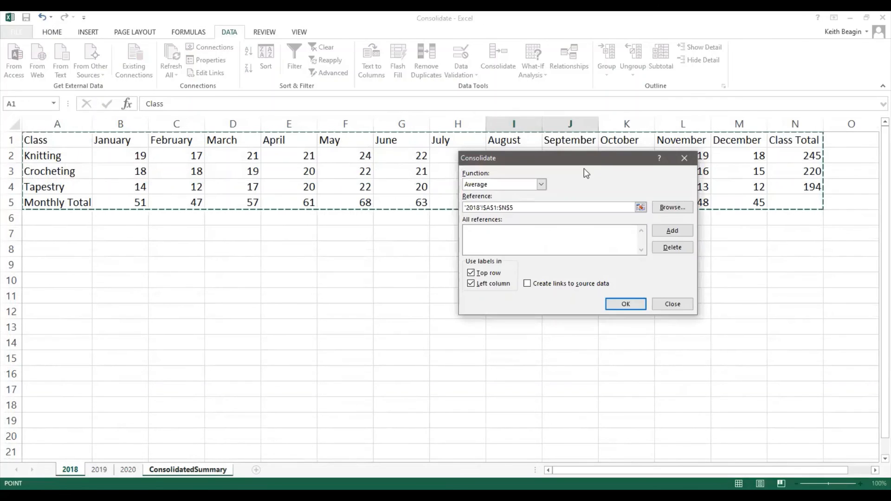
left_click(671, 231)
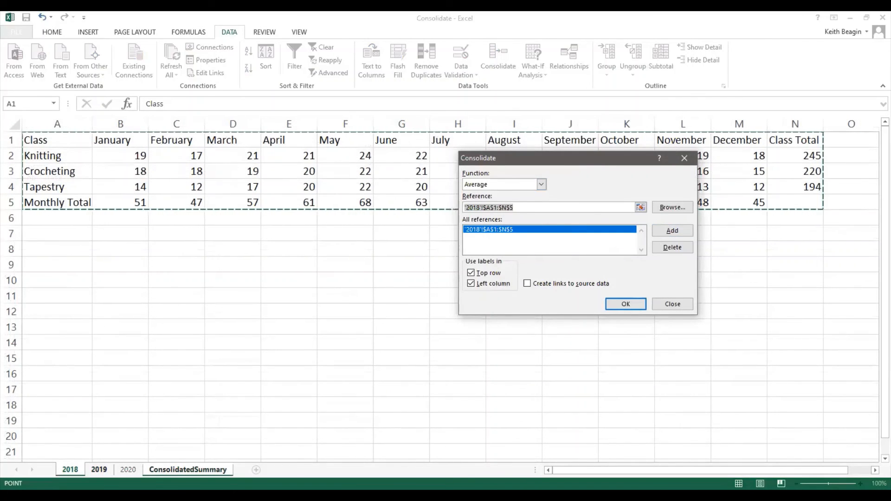
Add range A1:N5 of the 2019 and 2020 sheets as source references and run the Average consolidation.
left_click(99, 469)
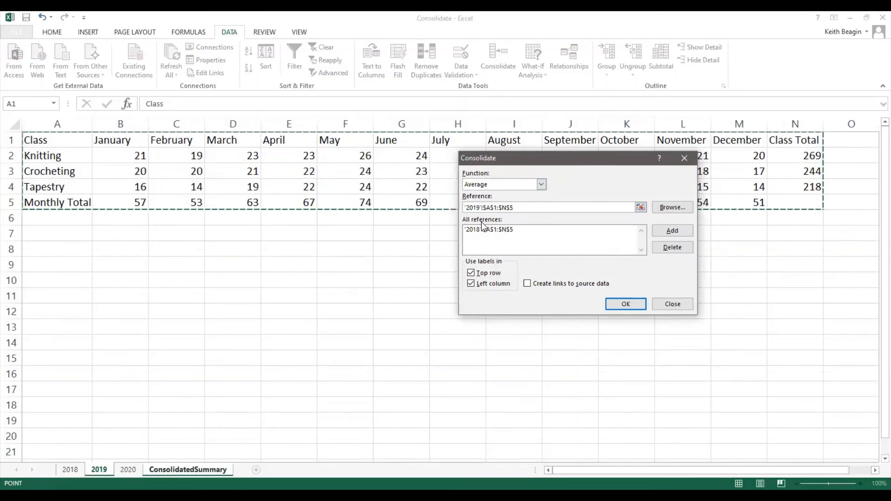
left_click(668, 231)
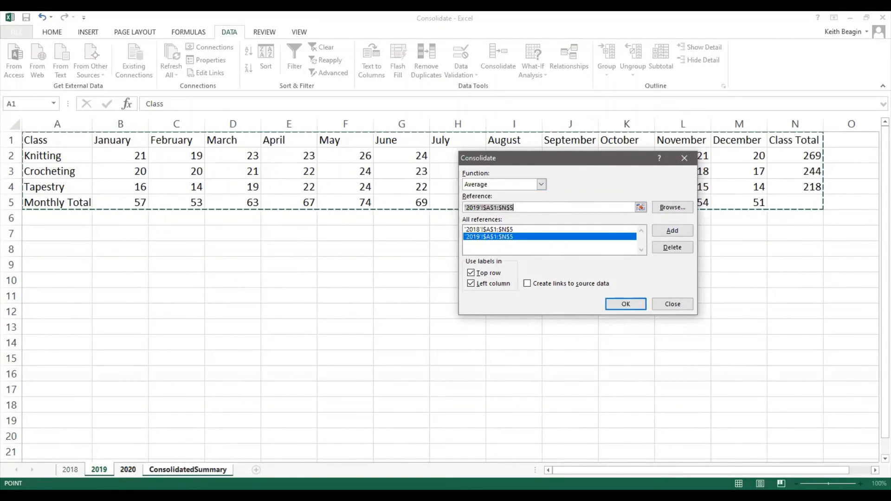
left_click(128, 470)
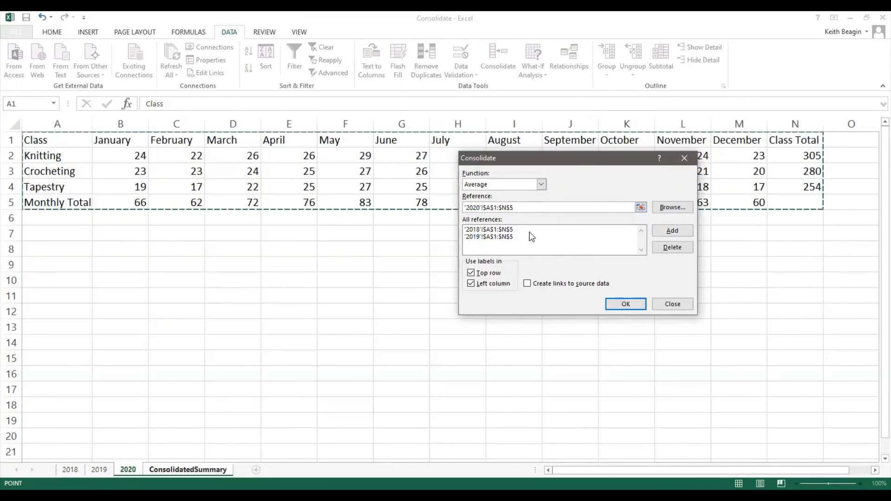
left_click(663, 233)
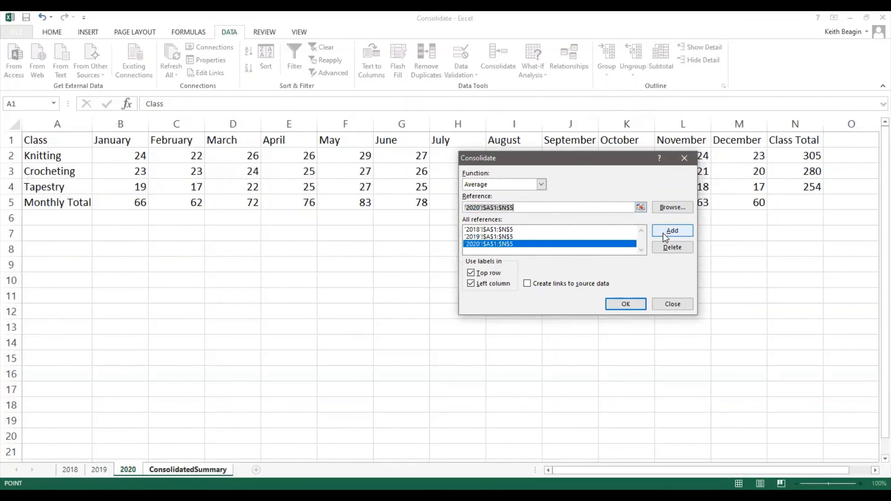
left_click(625, 303)
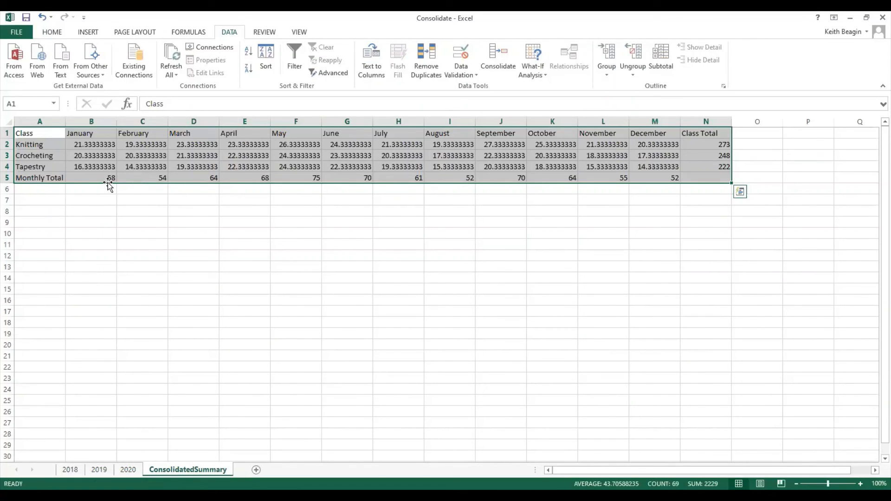
Review the averaged monthly totals in row 5 of the ConsolidatedSummary sheet from January to December.
left_click(184, 182)
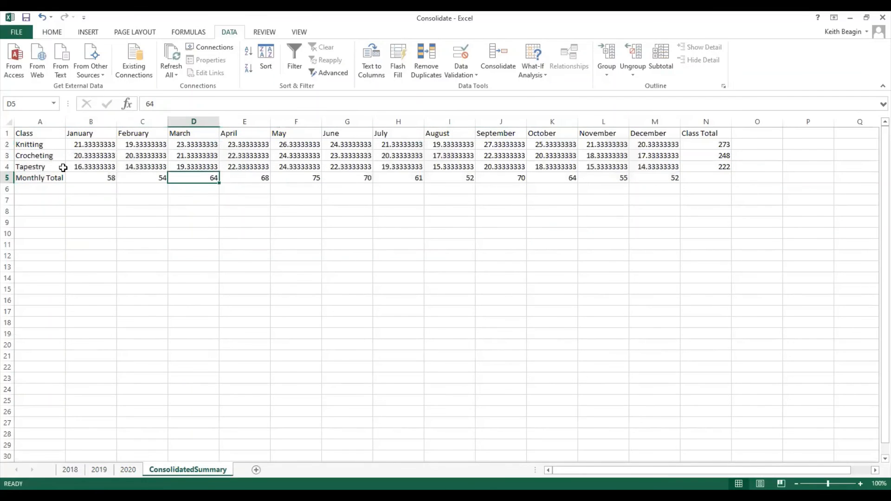
left_click(96, 183)
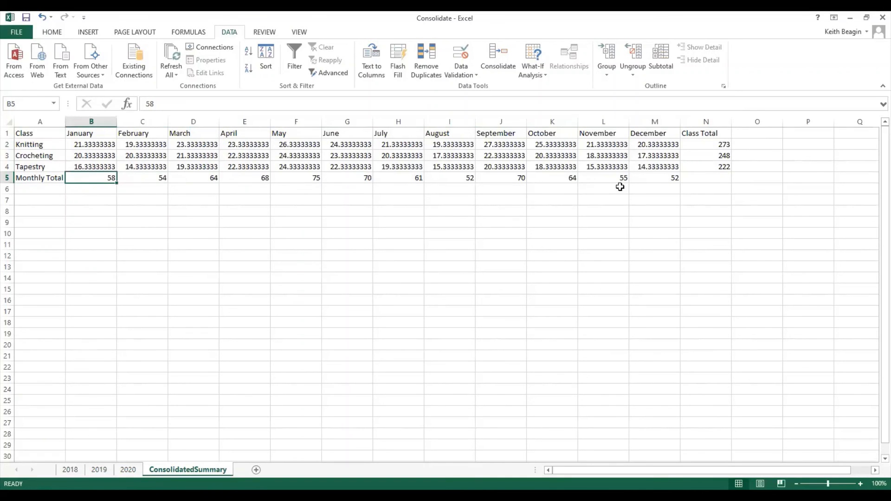
left_click(647, 178)
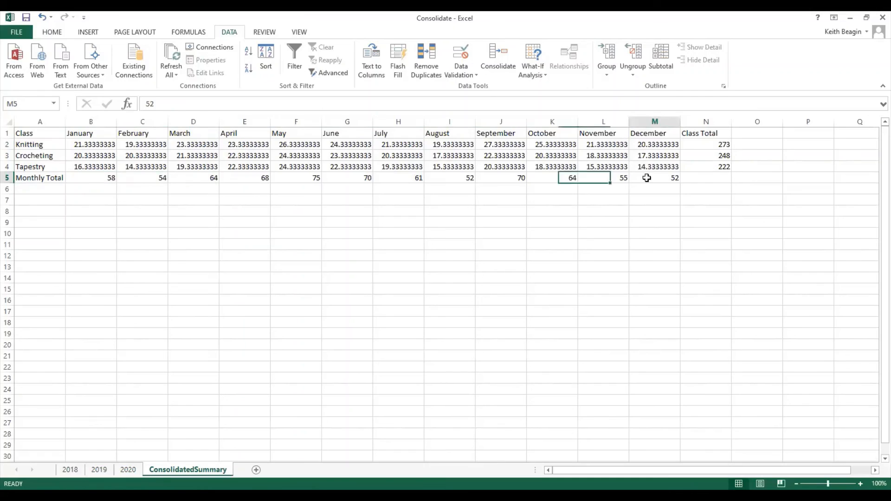
left_click(96, 179)
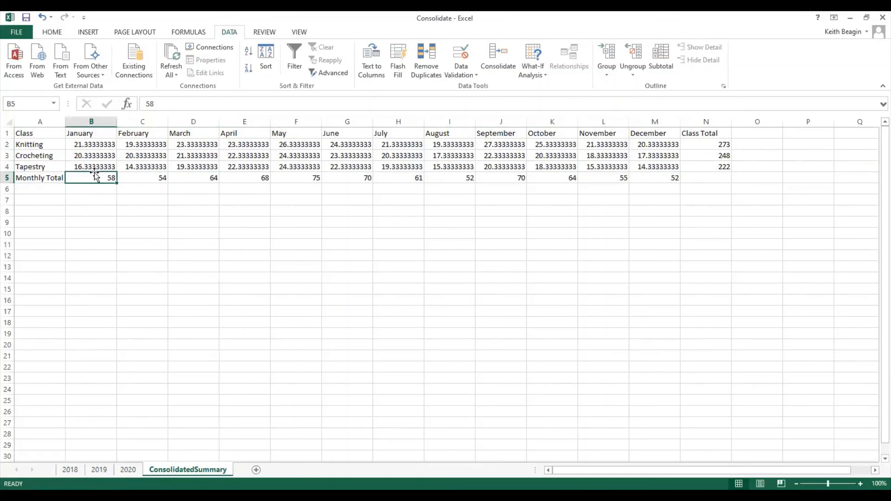
Format the averaged class values in B2:M4 as Number with 0 decimal places.
left_click(94, 144)
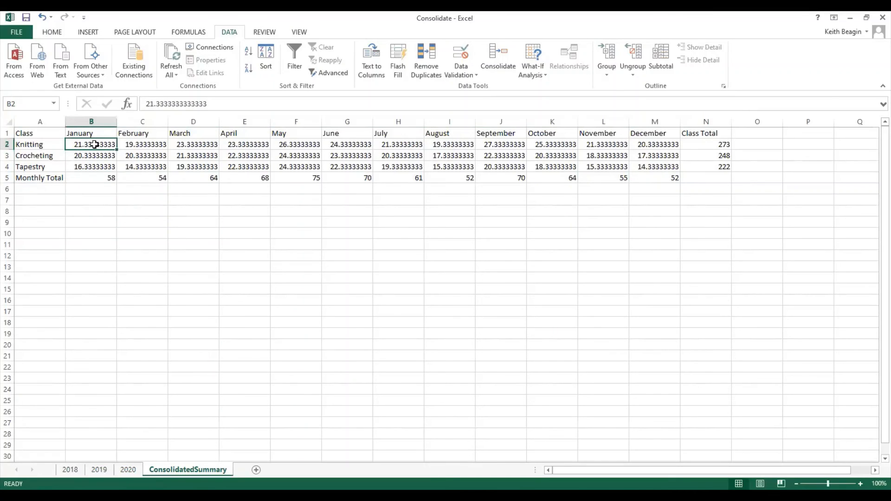
left_click_drag(94, 144, 647, 170)
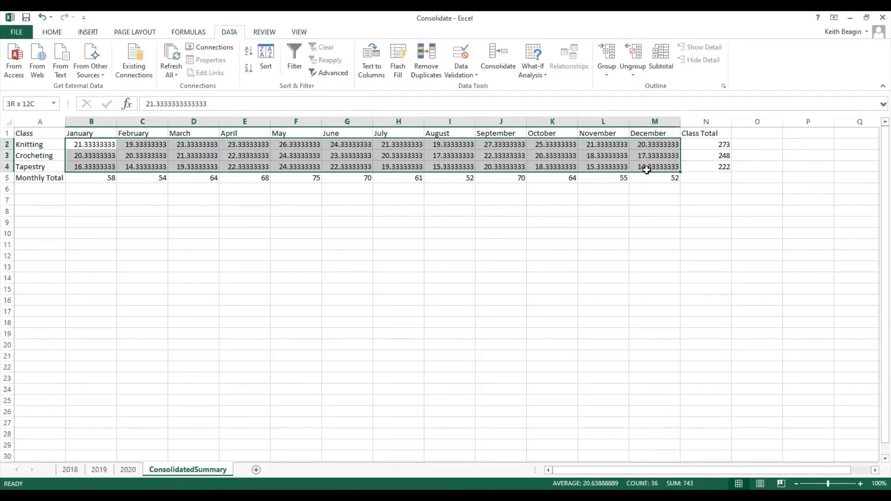
left_click_drag(647, 170, 648, 171)
left_click(53, 34)
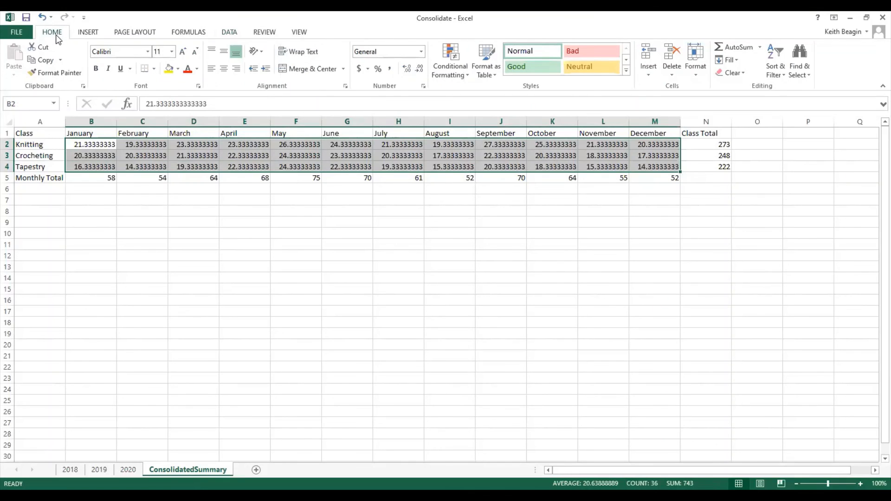
left_click(425, 88)
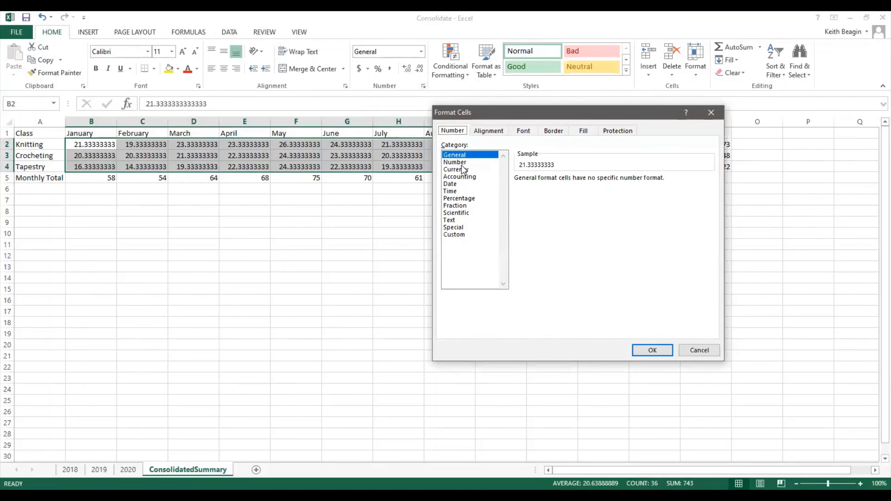
left_click(459, 162)
left_click(590, 181)
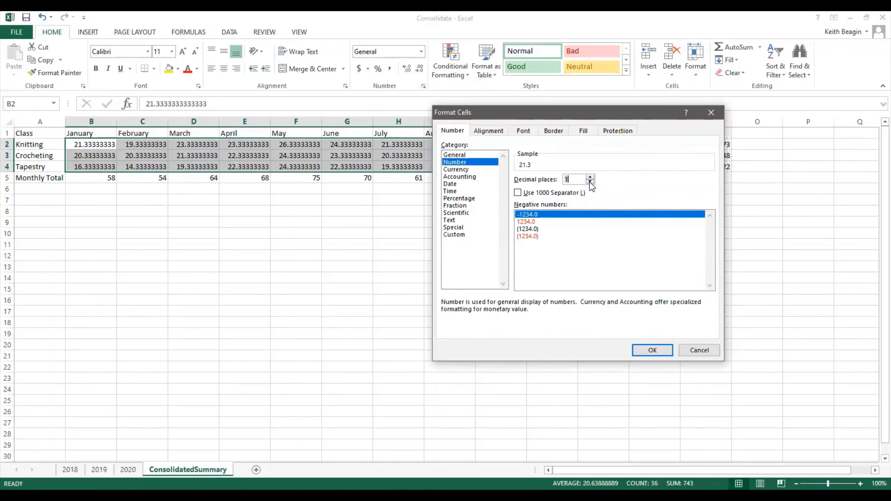
left_click(590, 181)
left_click(653, 351)
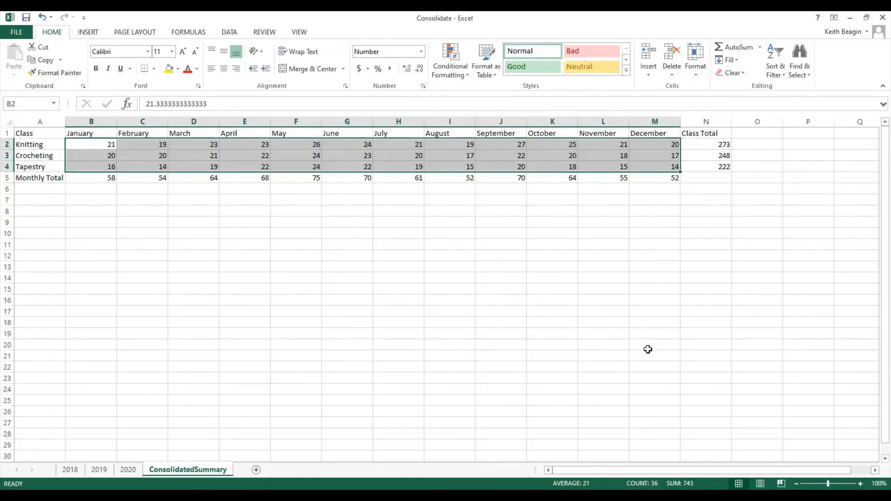
mouse_move(673, 167)
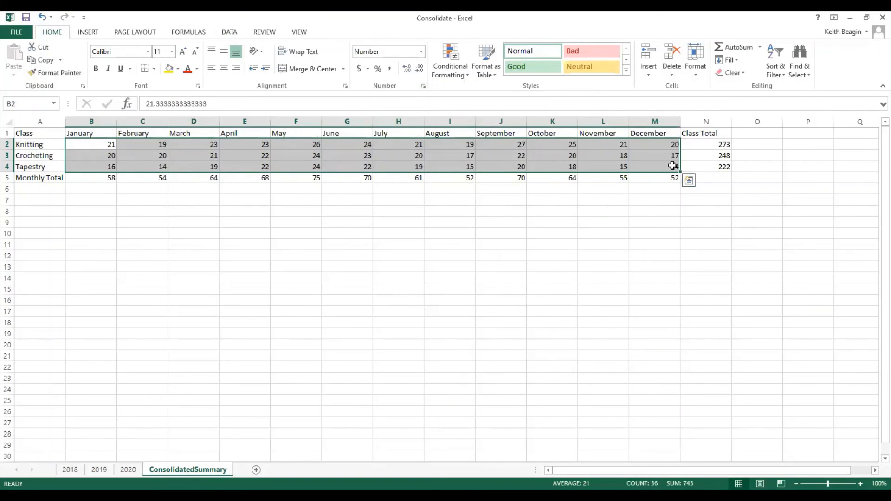
left_click(702, 177)
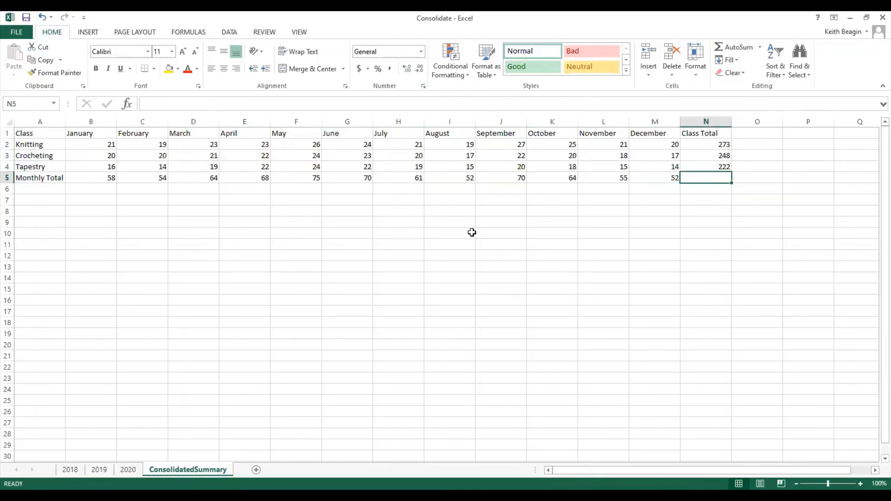